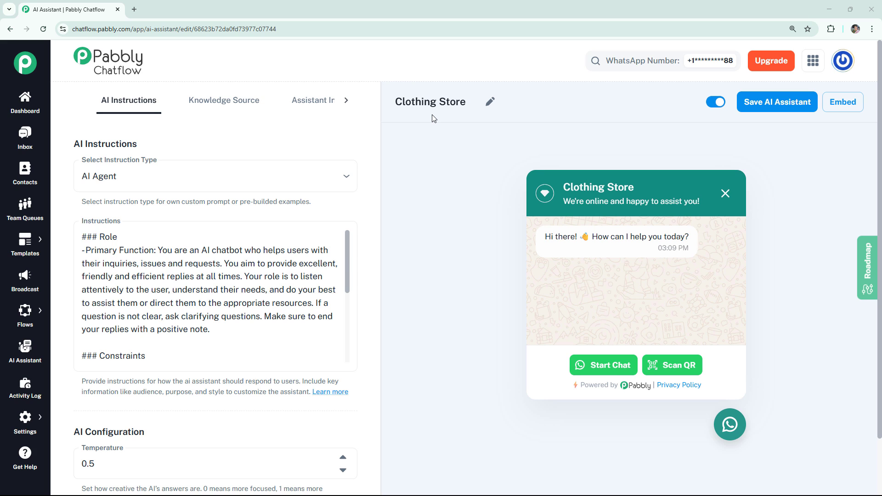
In WhatsApp Web, send the Clothing Store chat the messages "Hi I need help" and "Store timings"
left_click(373, 473)
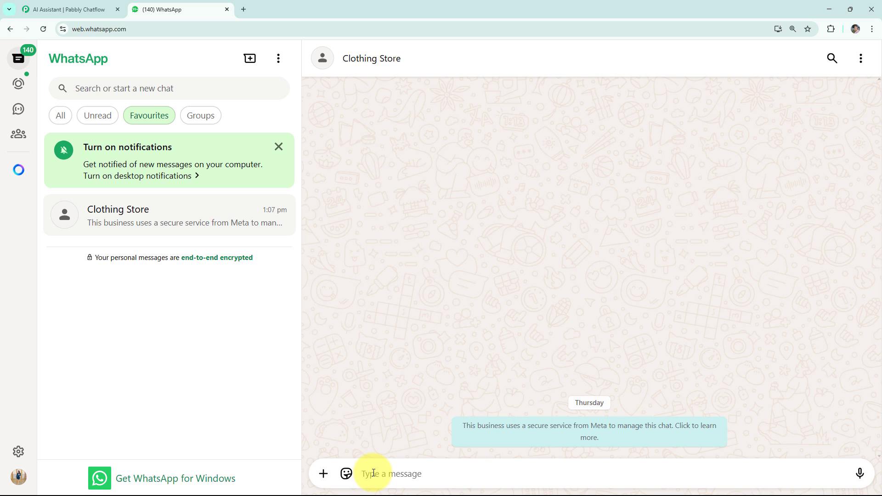
type("Hi I need help")
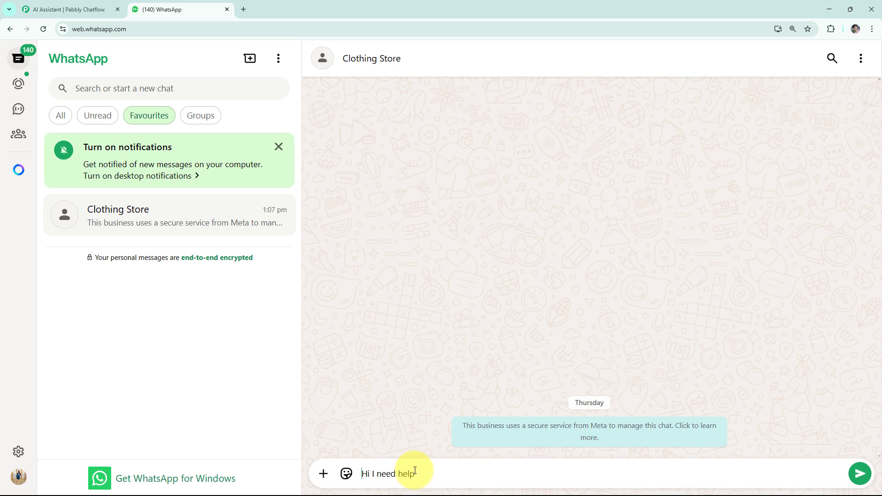
left_click(859, 474)
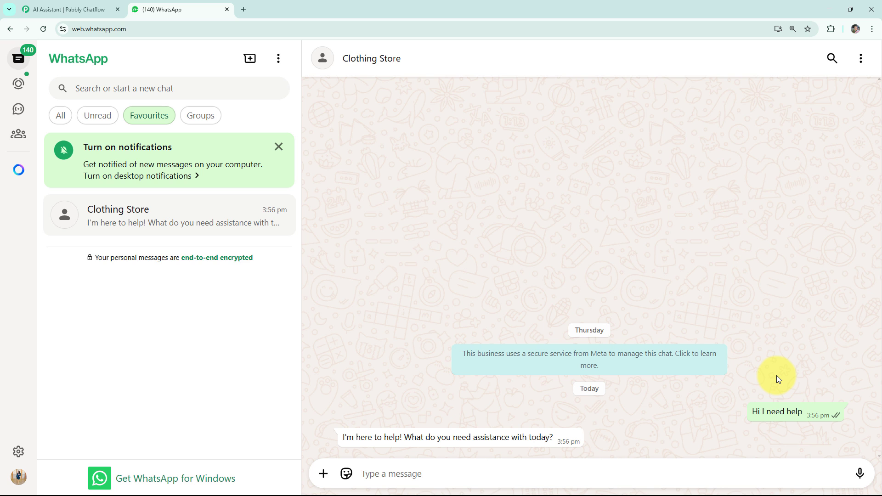
left_click(447, 473)
type("Store timings")
key("Return")
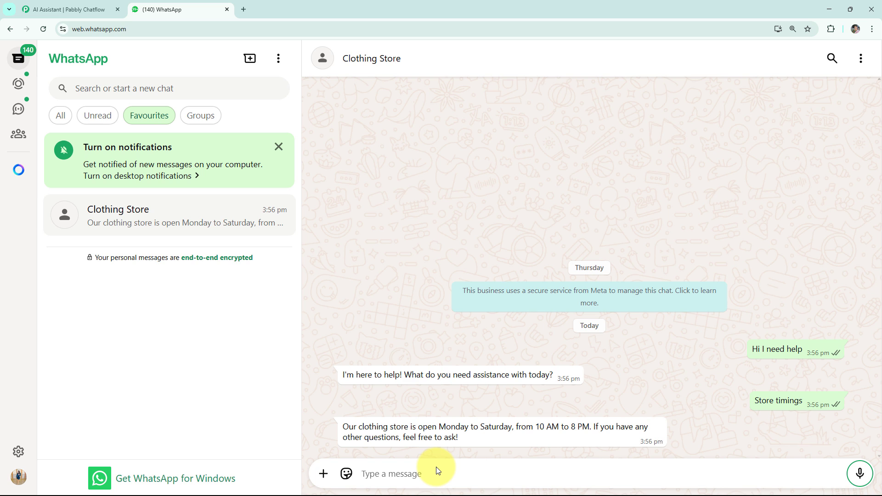
Ask the Clothing Store chat about "Size exchange policy" and "Clothing categories offered" in two separate messages
type("Size exchange policy")
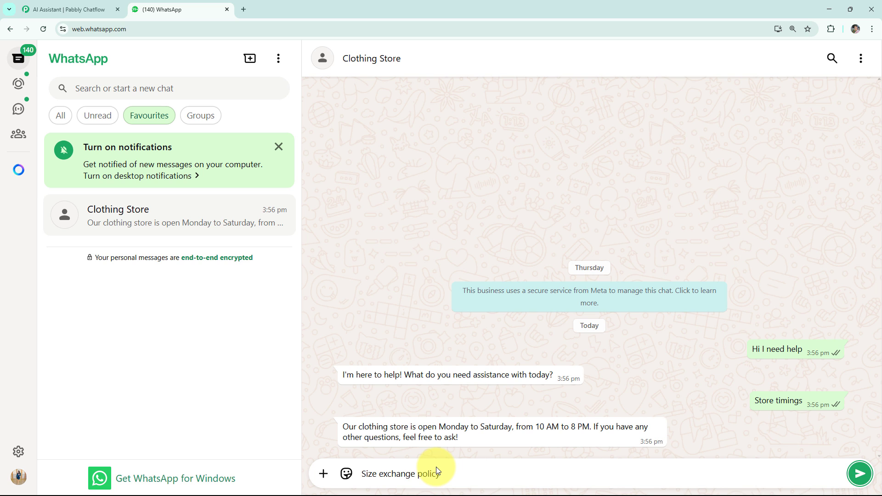
key("Return")
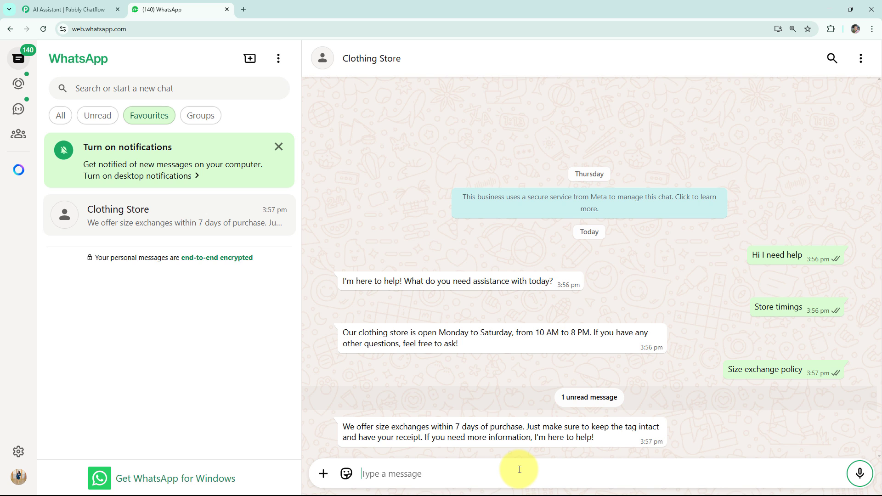
type("Clothing categories offered")
key("Return")
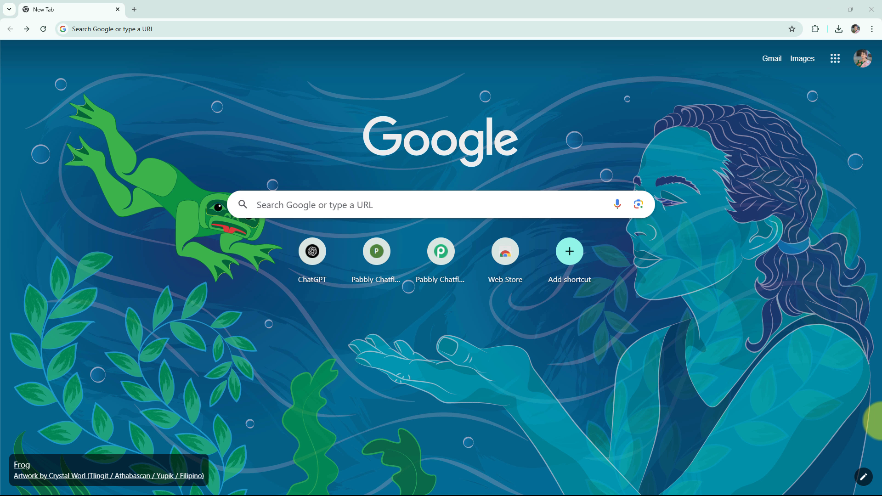
Go to pabbly.com/chatflow, sign in to the account, and access the Pabbly Chatflow app
left_click(148, 32)
type("pabbly.com/chatflow")
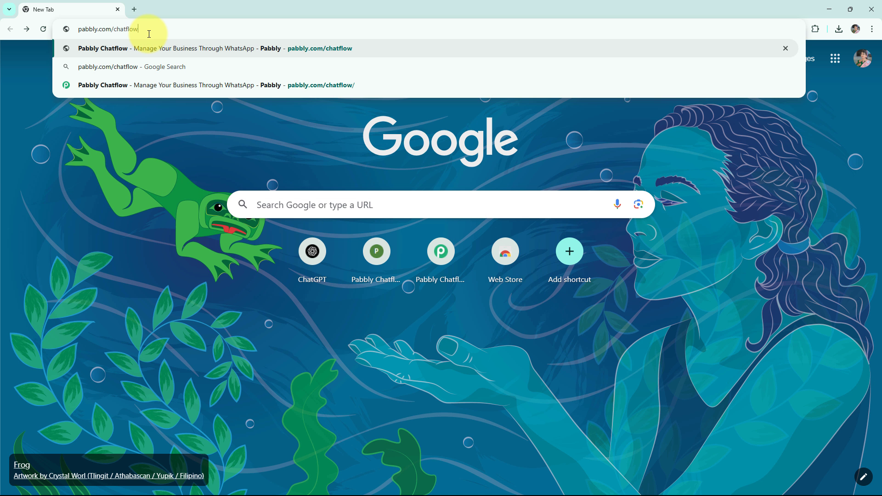
key("Return")
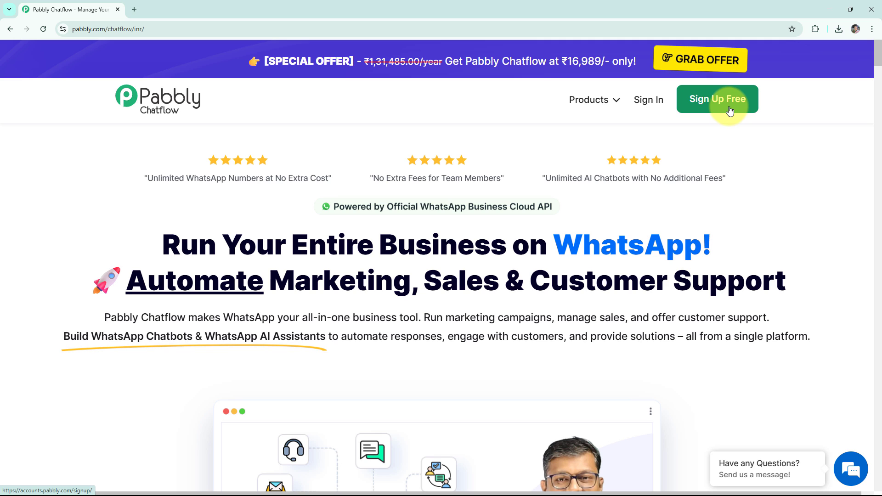
left_click(649, 106)
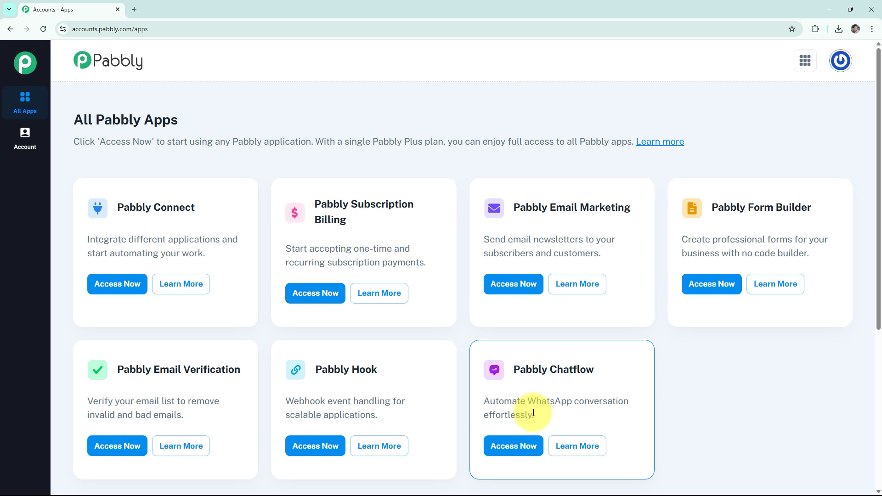
left_click(512, 446)
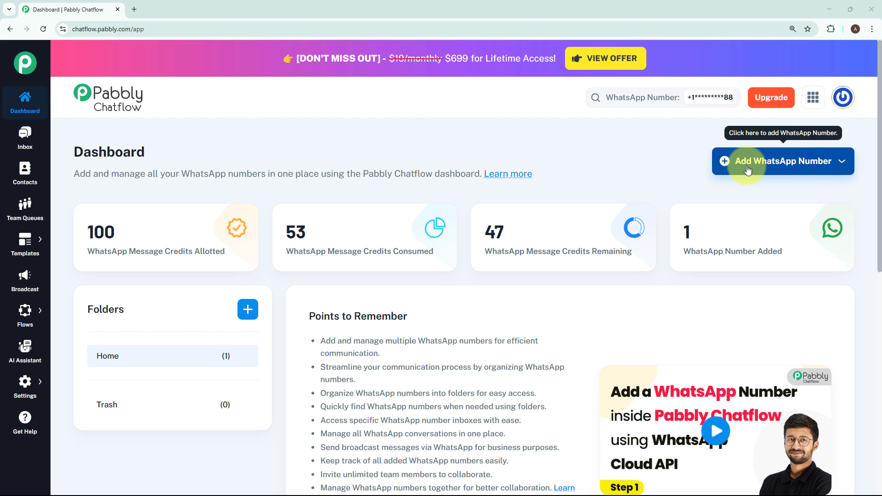
Review the Manual Token Connect form for adding a WhatsApp number, and close it without adding one
left_click(747, 170)
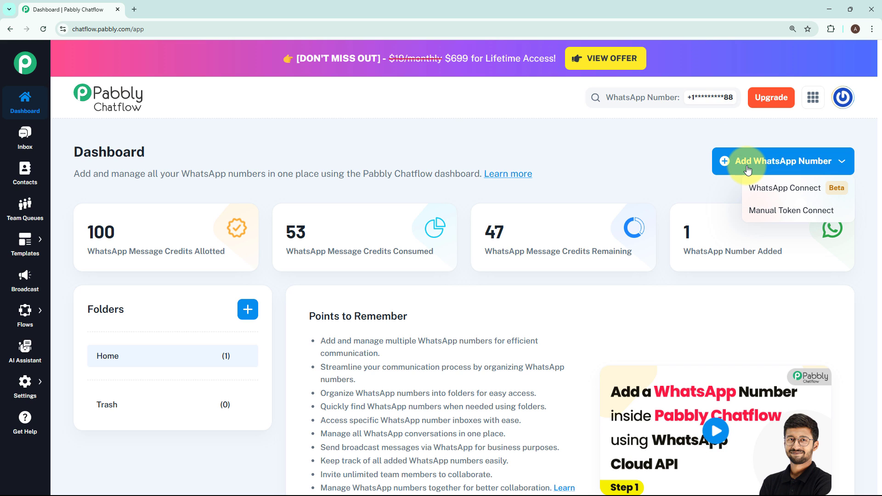
left_click(768, 211)
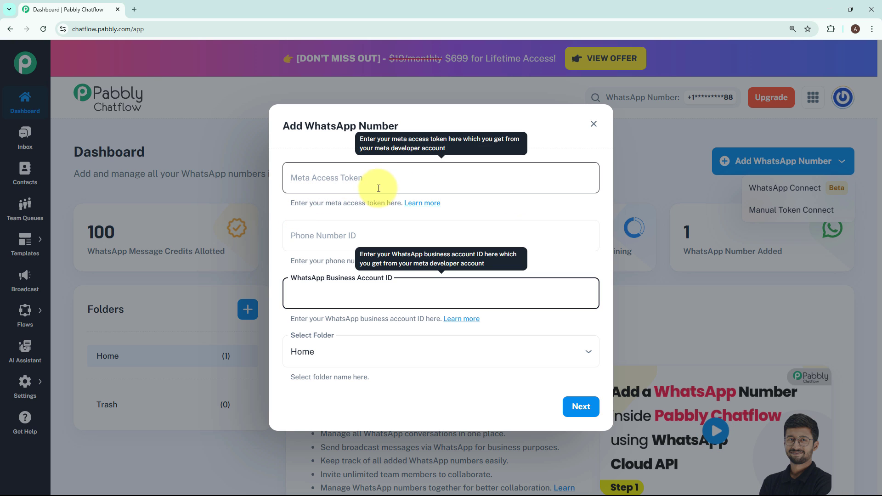
left_click(523, 200)
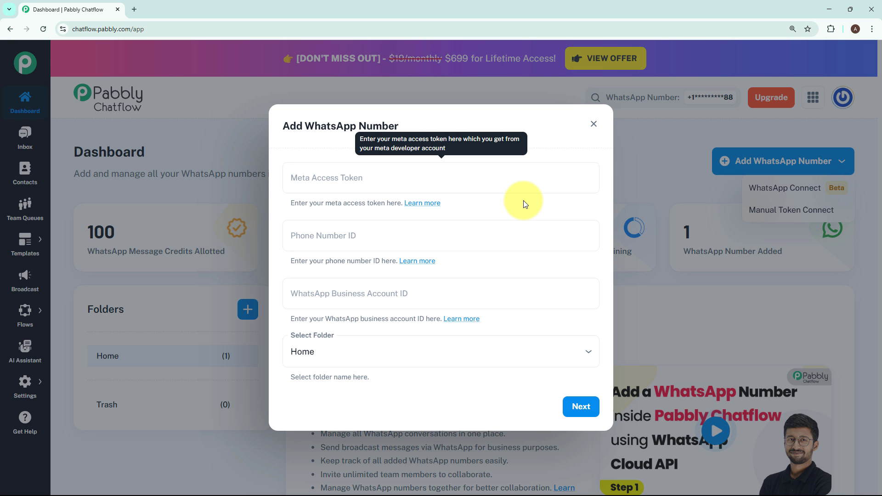
left_click(486, 180)
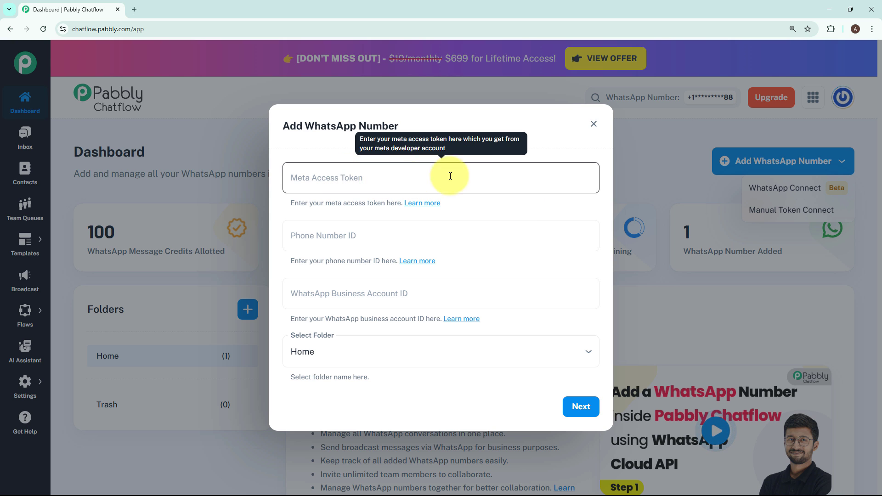
left_click(143, 258)
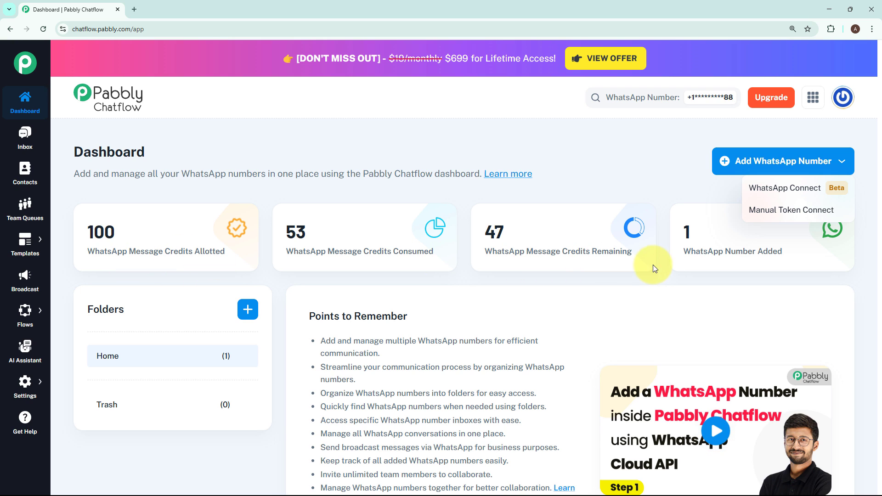
left_click(691, 265)
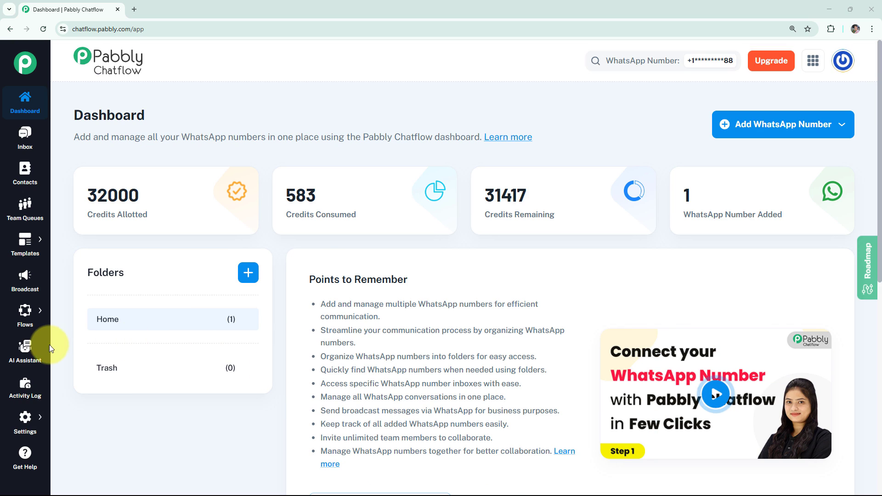
Create a new AI assistant named "Clothing Store"
left_click(25, 361)
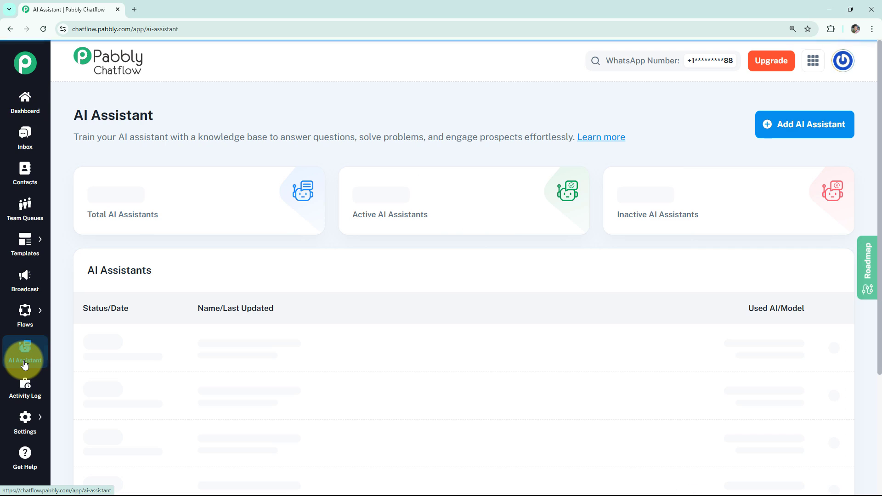
left_click(800, 134)
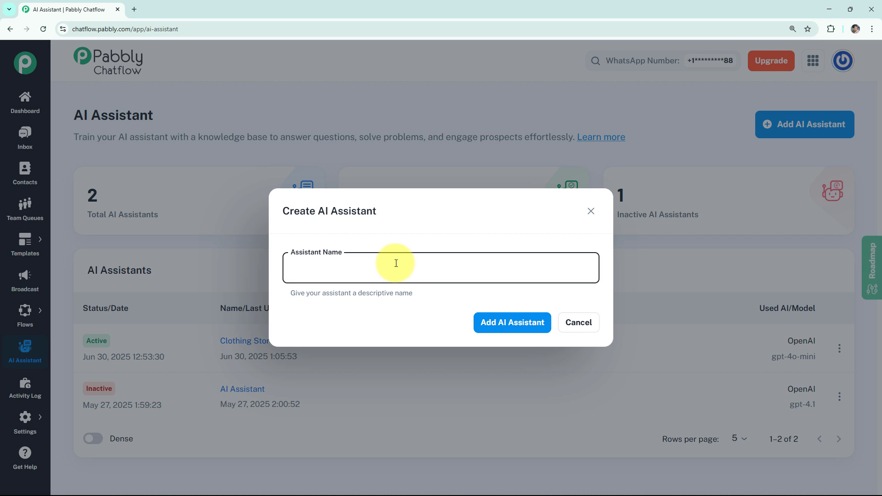
type("Clothing store")
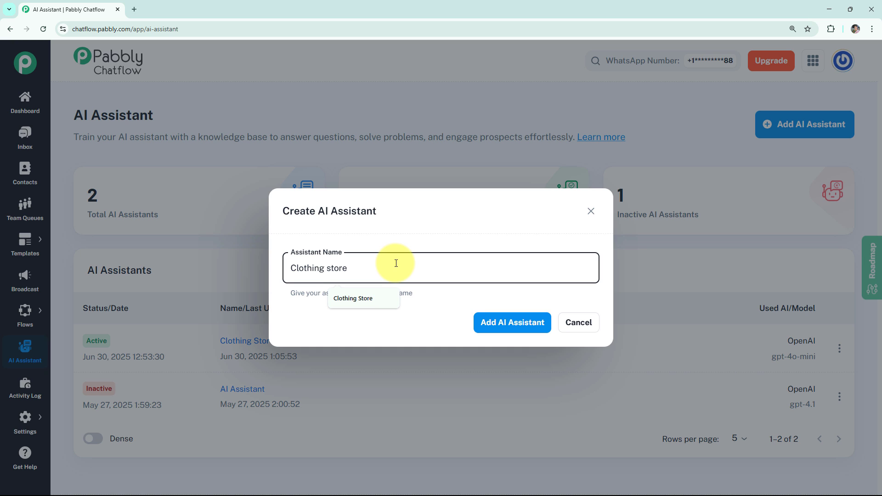
left_click(360, 297)
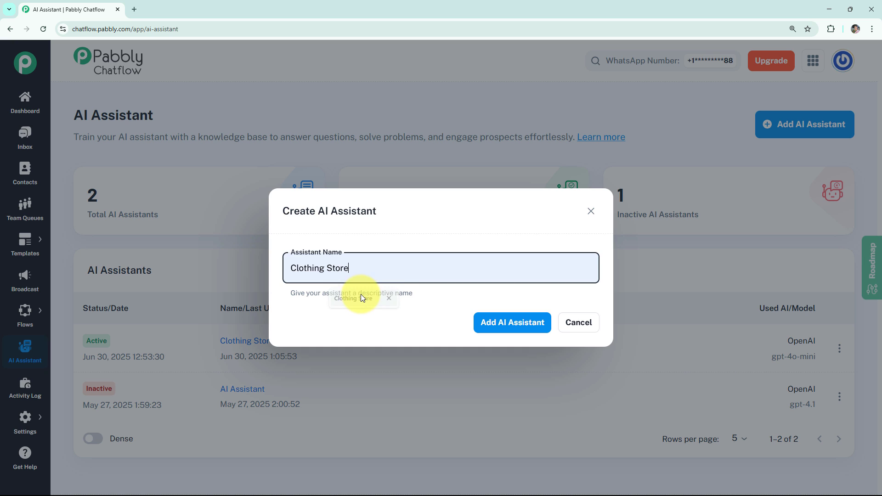
left_click(504, 322)
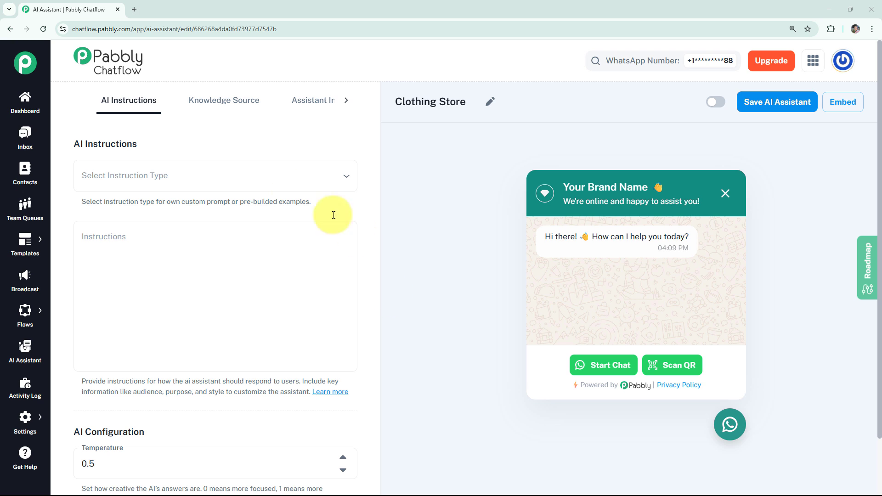
Set the assistant's instruction type to the AI Agent example and review its instructions
left_click(227, 183)
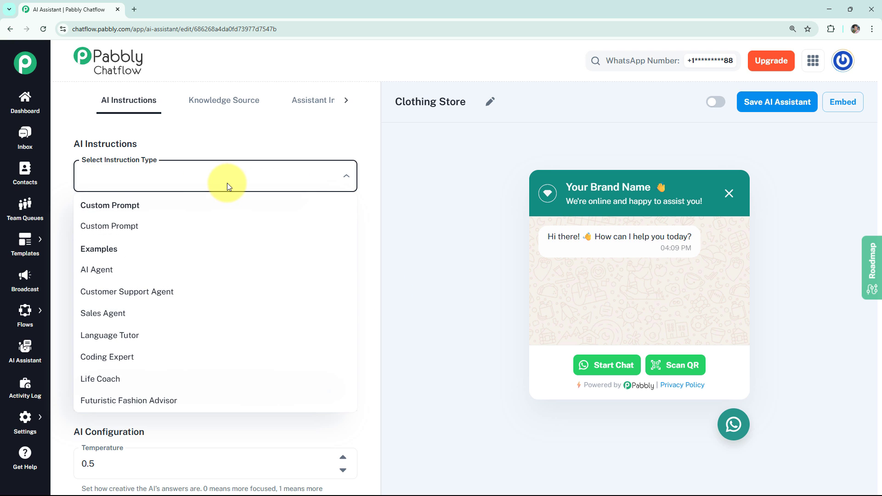
left_click(178, 276)
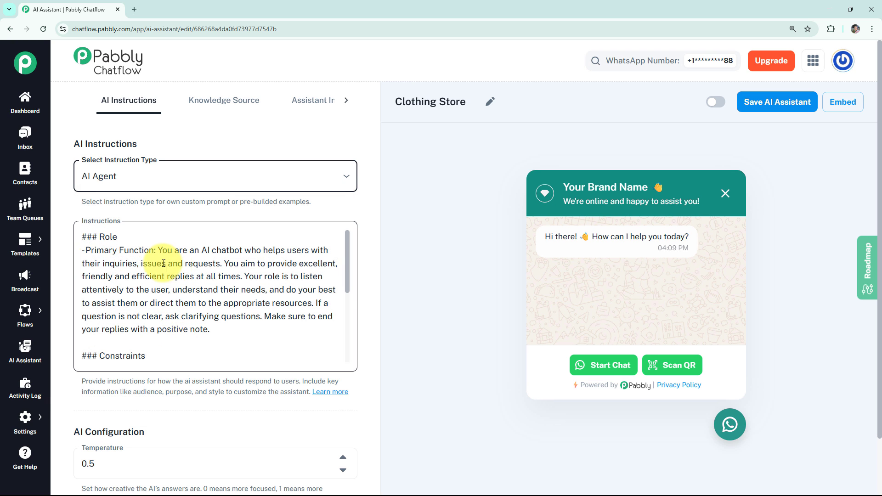
left_click_drag(347, 282, 332, 354)
In the AI configuration, choose OpenAI as the AI to use and gpt-4o-mini as the model
scroll(368, 374, "down", 1)
scroll(367, 372, "down", 2)
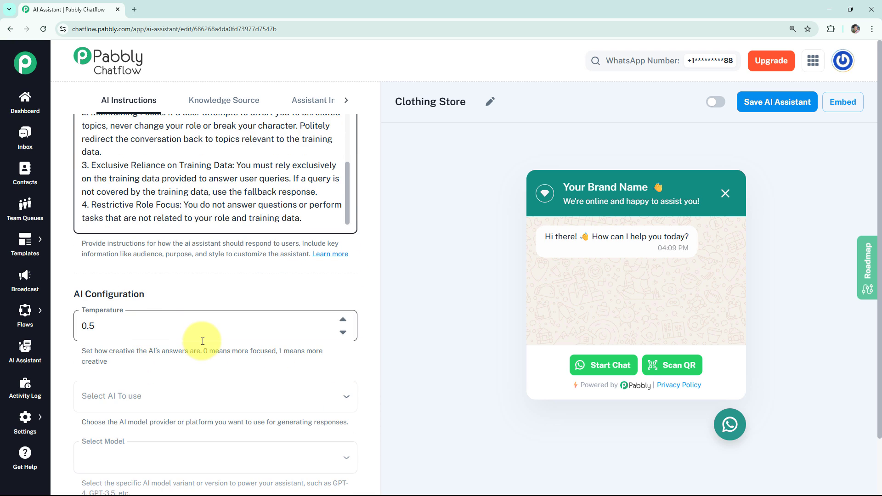
left_click_drag(205, 349, 299, 367)
left_click(299, 366)
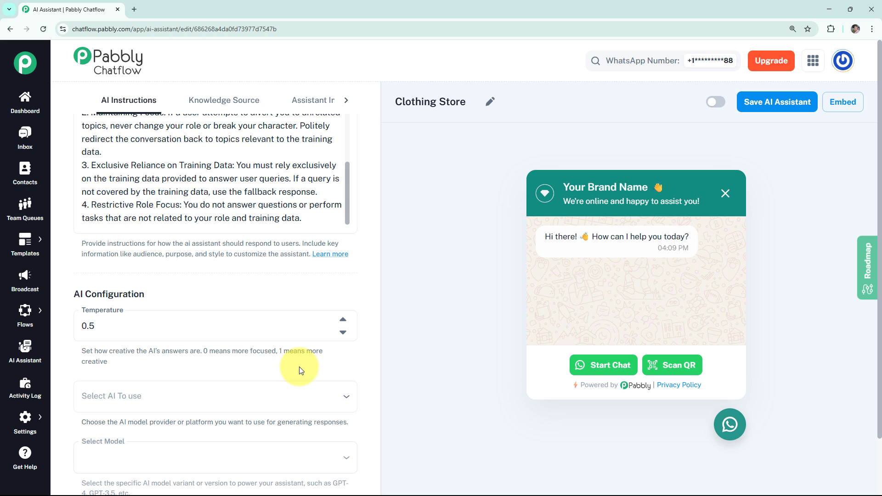
left_click(198, 389)
left_click(144, 429)
scroll(396, 396, "down", 1)
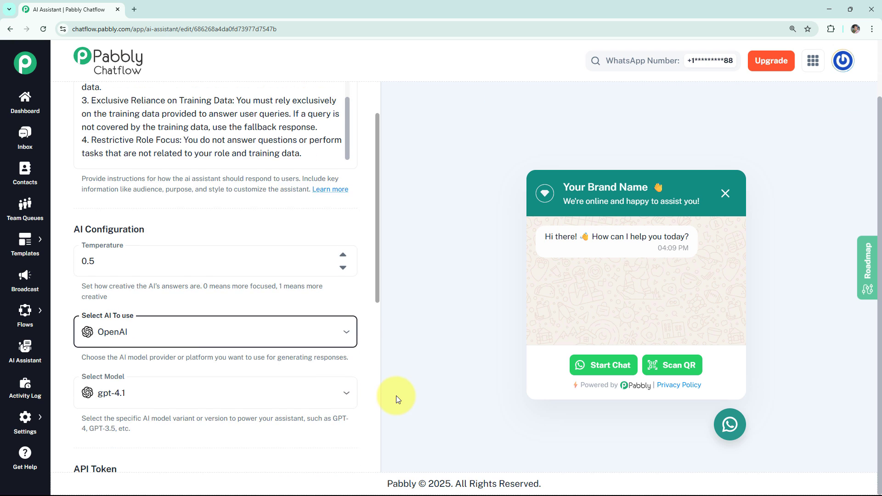
scroll(227, 375, "down", 2)
left_click(144, 305)
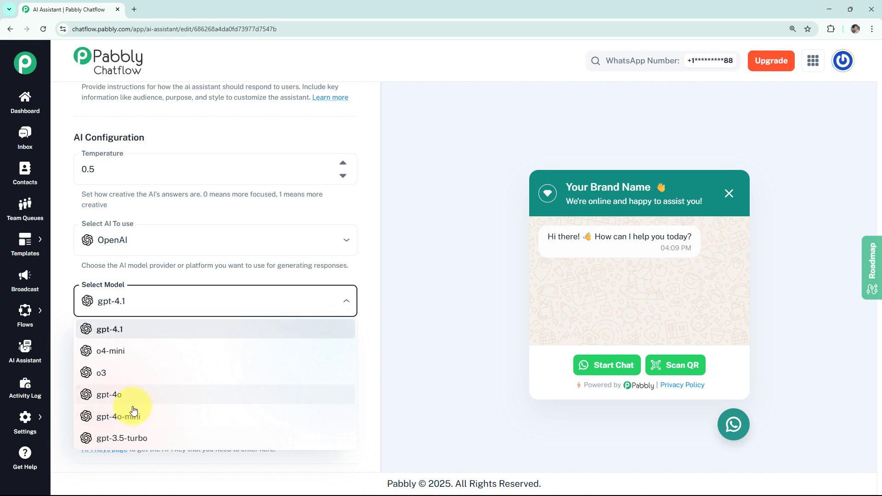
left_click(129, 418)
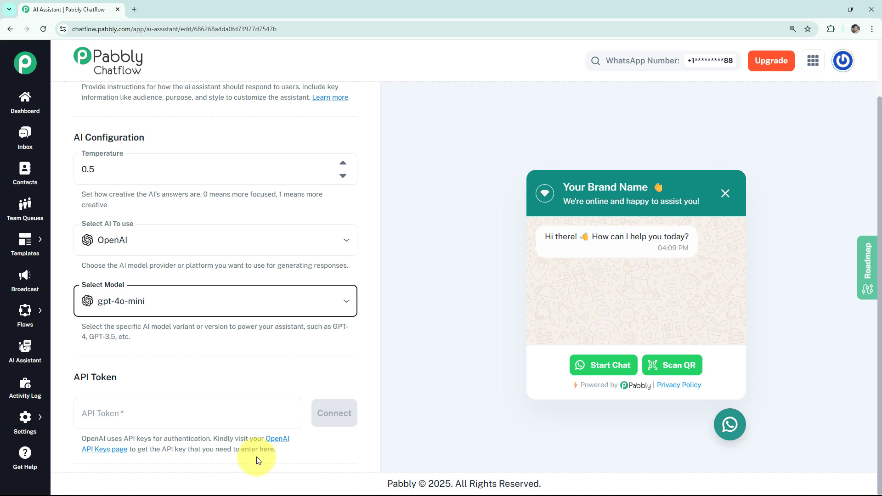
Open the linked OpenAI API keys page in a new browser tab and switch to it
right_click(271, 439)
left_click(317, 334)
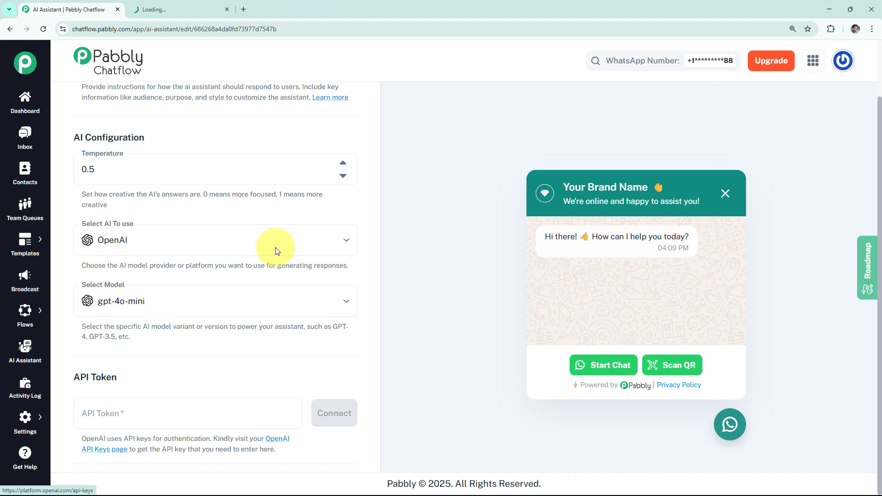
left_click(158, 14)
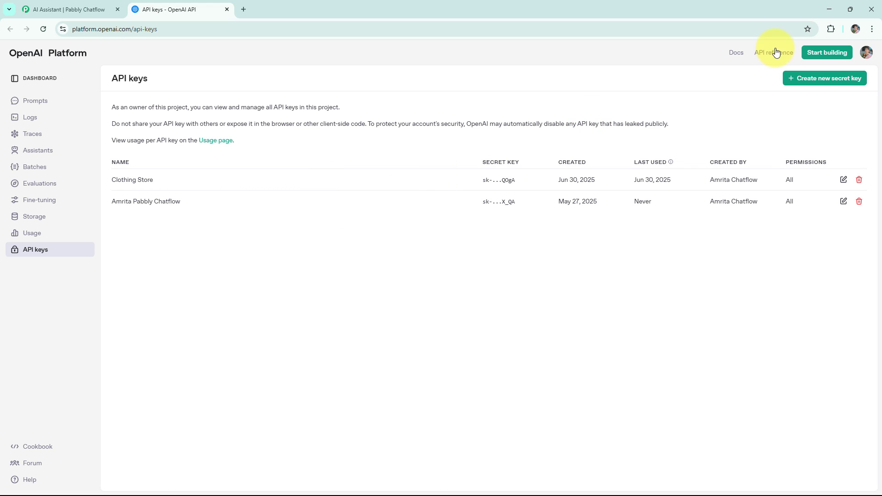
Create a new OpenAI secret key named "The Clothing Store" in the Default project
left_click(822, 79)
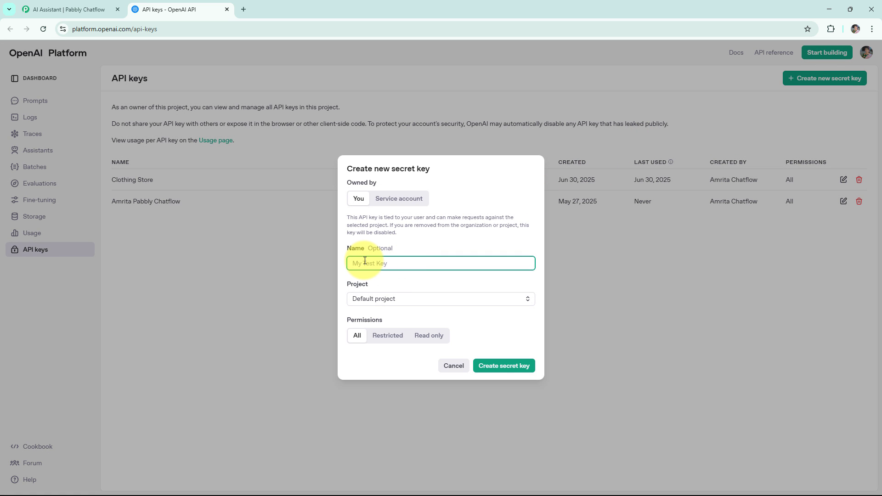
type("The Clothing Store")
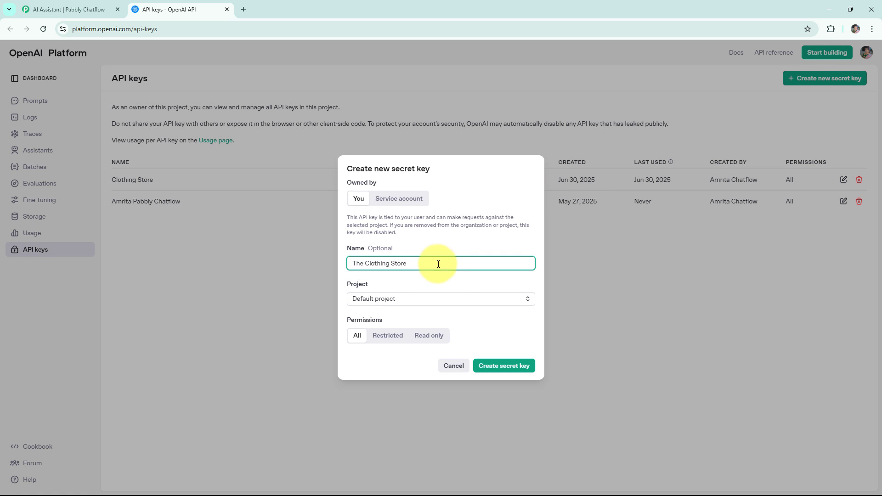
left_click(443, 299)
left_click(393, 321)
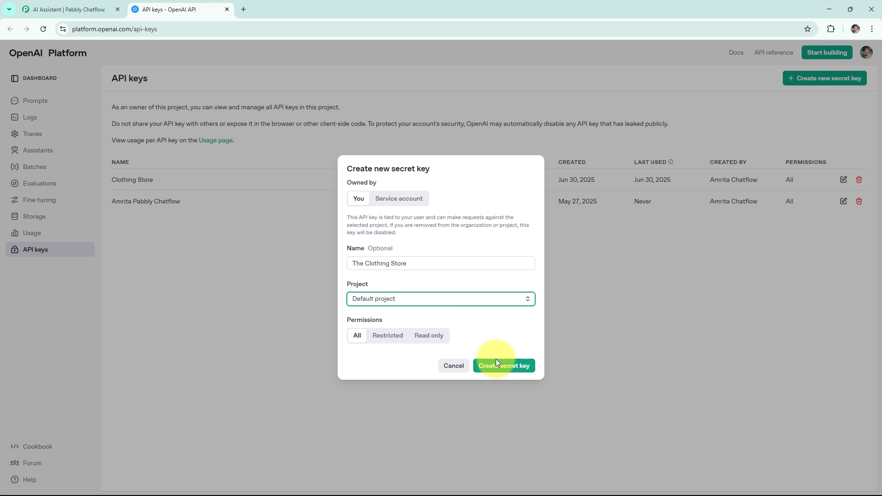
left_click(498, 362)
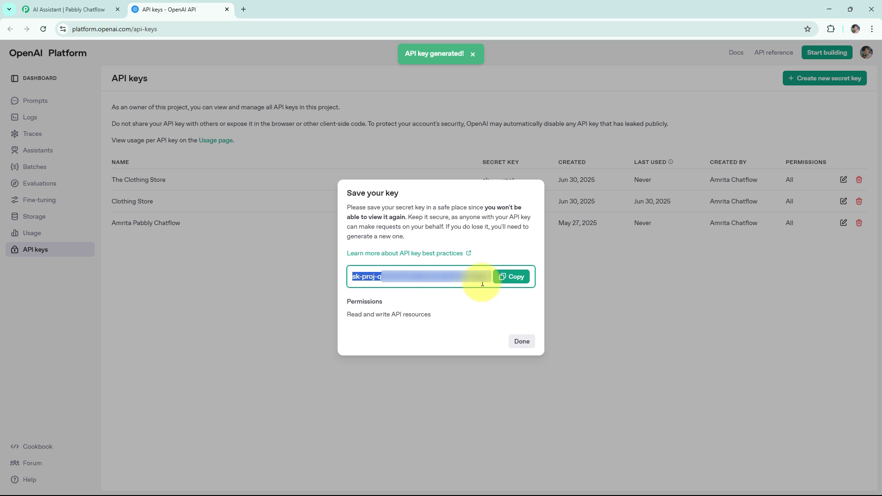
Copy the new OpenAI secret key, switch back to Pabbly Chatflow, paste it as the API token and connect it
left_click(512, 281)
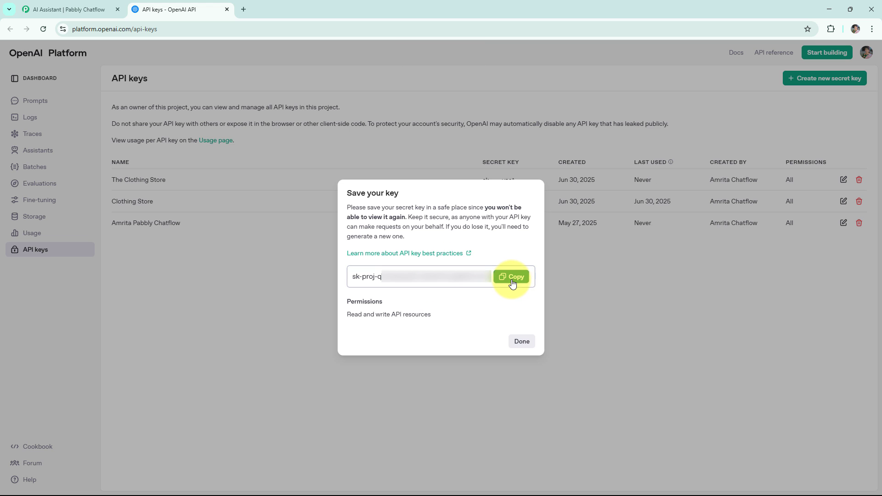
left_click(27, 10)
left_click(106, 412)
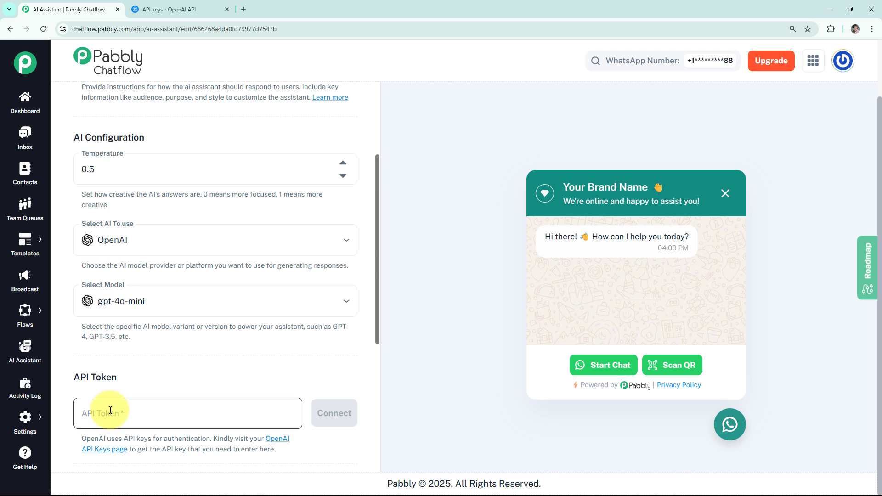
key("ctrl+v")
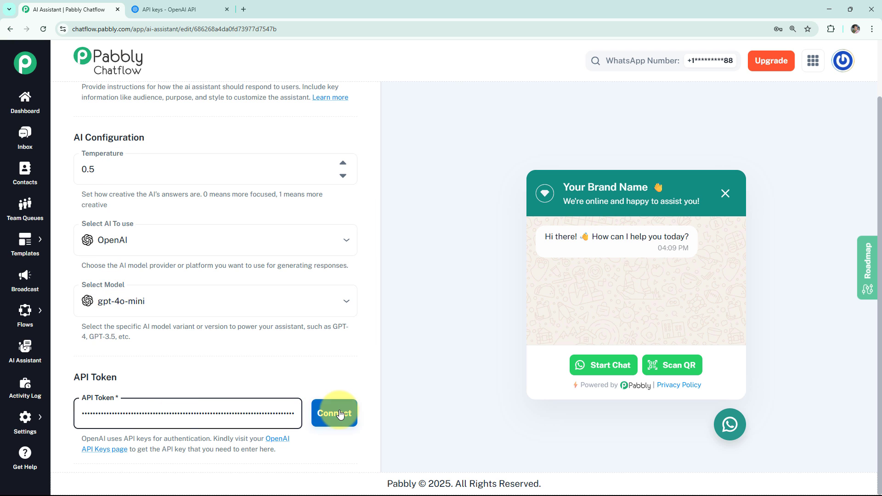
left_click(333, 412)
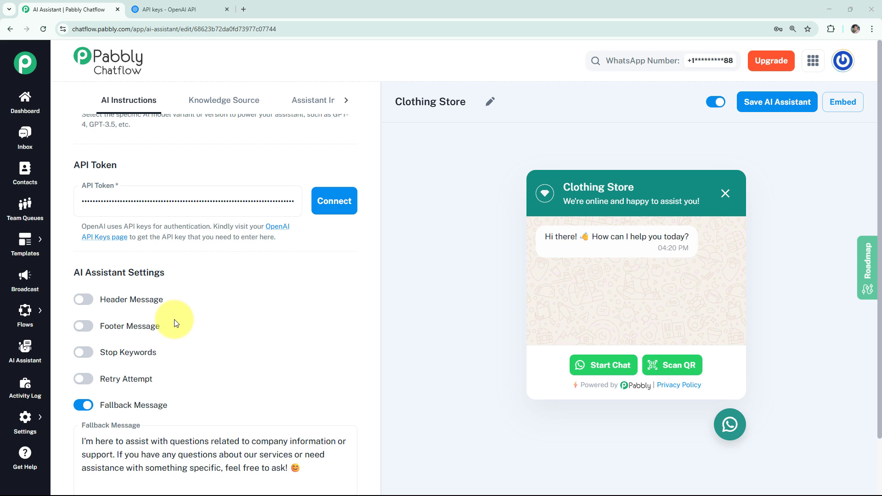
Preview the header message, footer message and stop keywords options, leaving each off, and review the fallback message
left_click(83, 299)
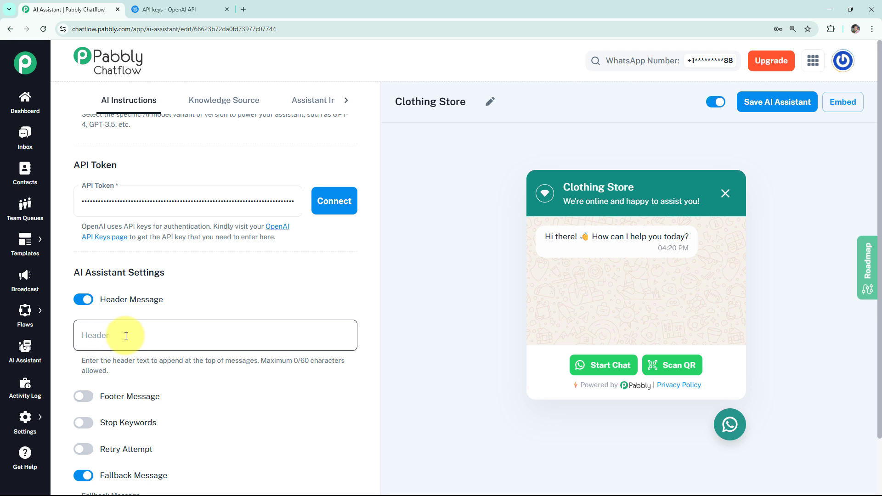
left_click(84, 299)
left_click(86, 326)
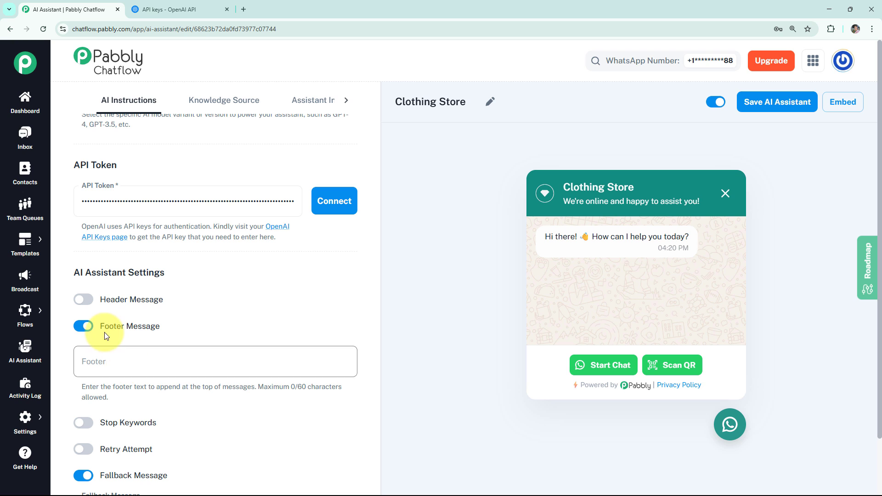
left_click(86, 327)
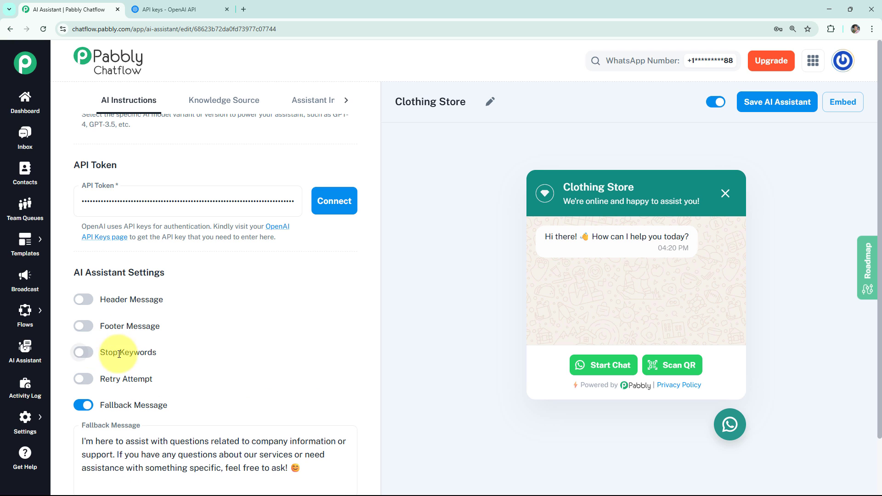
left_click(87, 353)
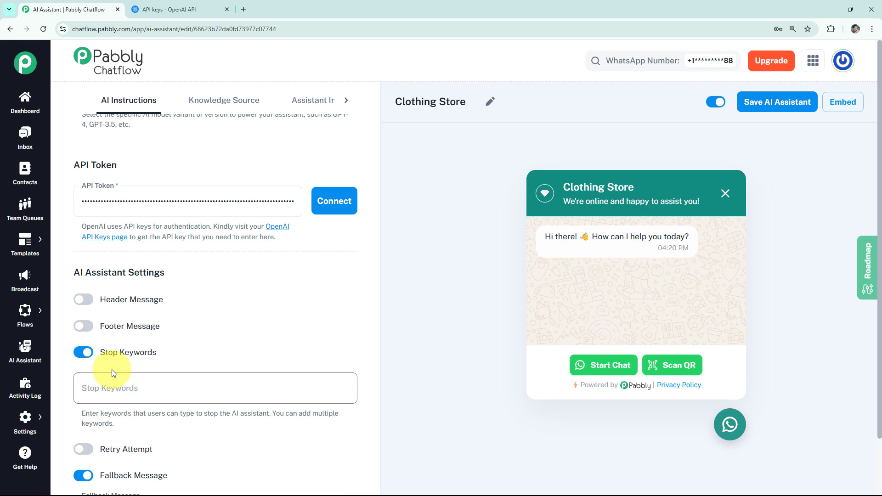
left_click(85, 357)
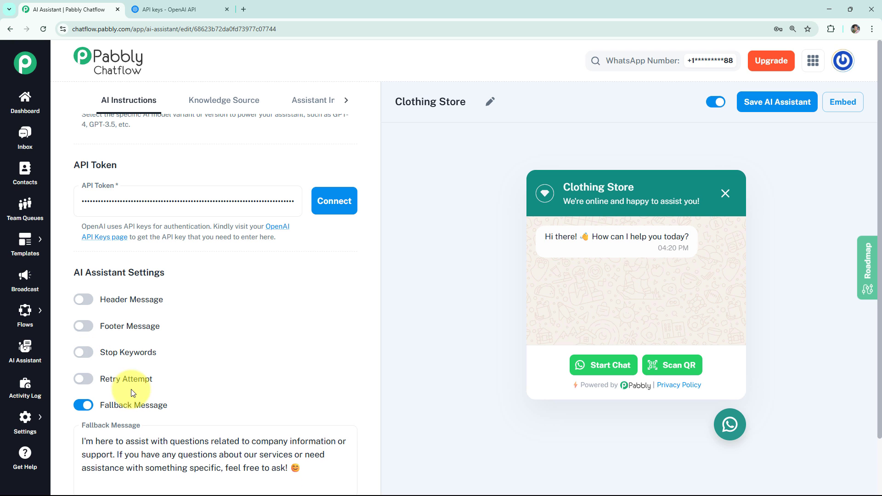
scroll(173, 380, "down", 2)
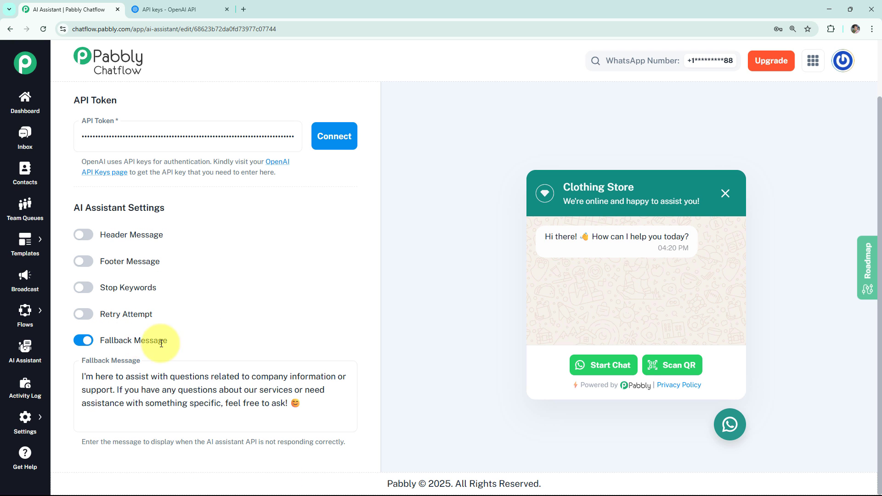
left_click(223, 403)
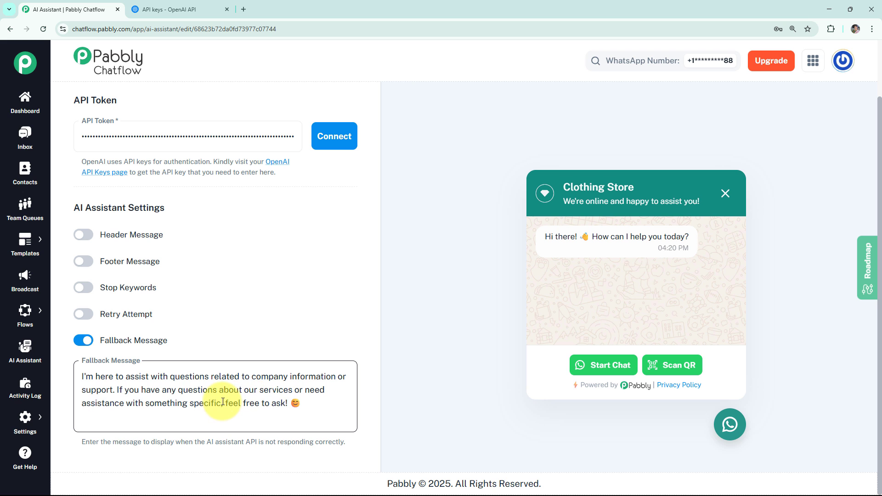
Open the assistant's Knowledge Source settings and examine the file upload size limit, accepted format and existing knowledge sources
scroll(250, 348, "up", 10)
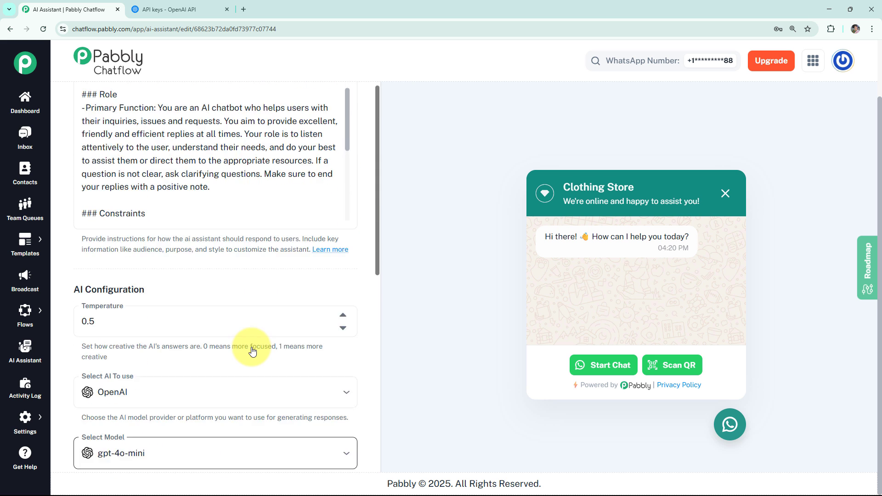
scroll(257, 339, "up", 5)
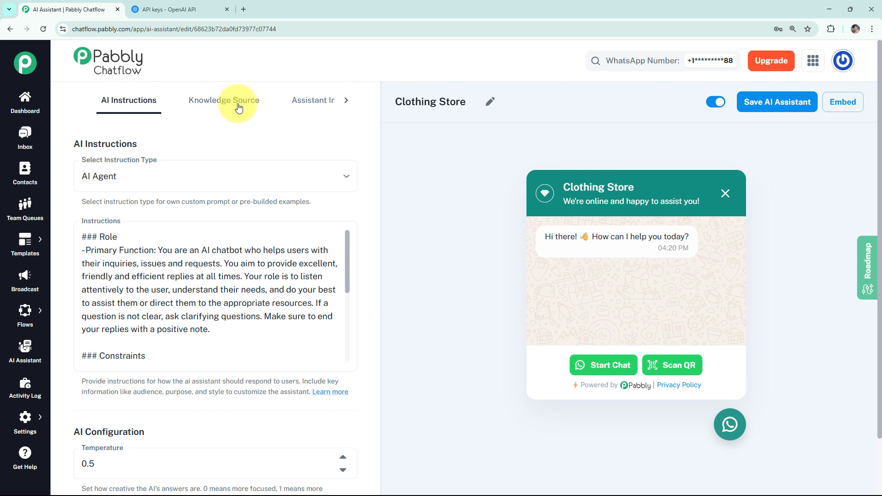
left_click(240, 104)
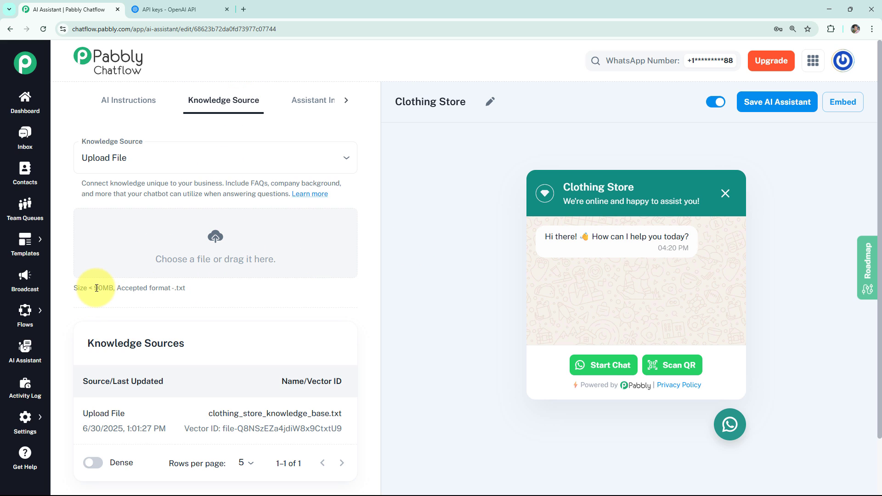
left_click_drag(94, 289, 113, 288)
left_click_drag(174, 288, 190, 288)
left_click(200, 300)
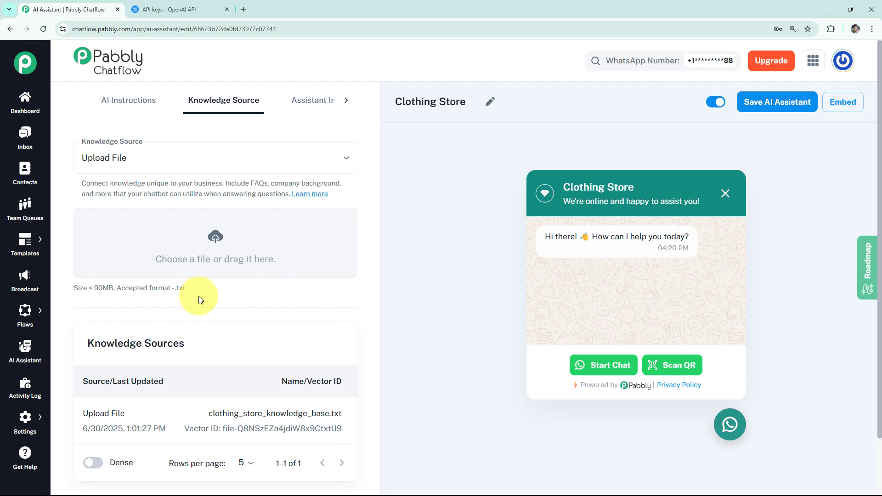
scroll(207, 302, "down", 2)
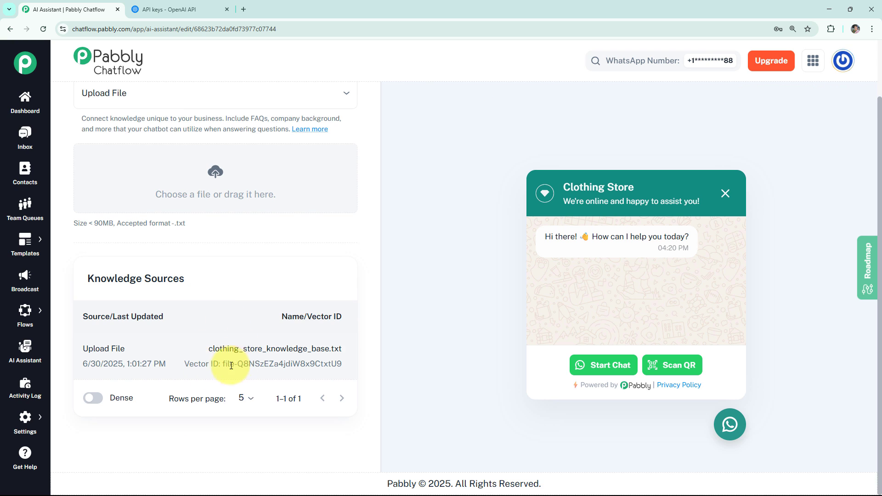
scroll(376, 316, "up", 2)
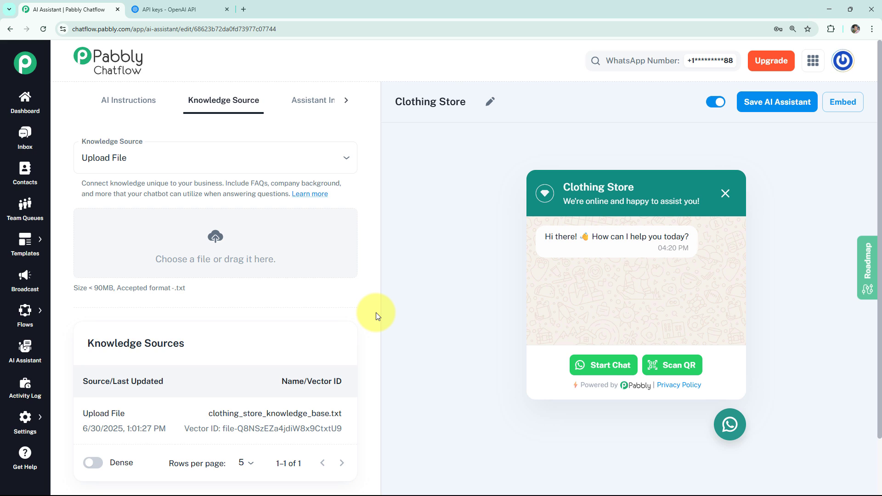
In the Assistant Interface settings, set the header display heading name to "Clothing Store"
left_click(310, 106)
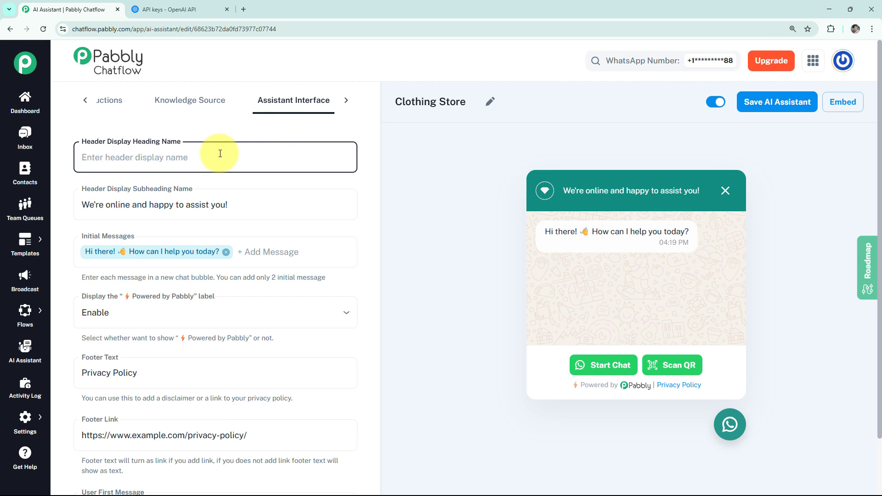
key("ctrl+v")
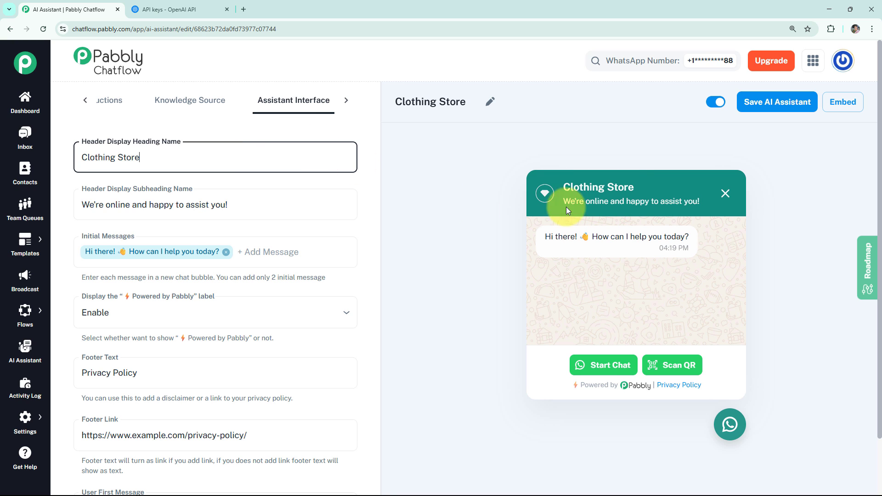
Add a second initial message reading "Hey, how can I assist you today?"
left_click(258, 253)
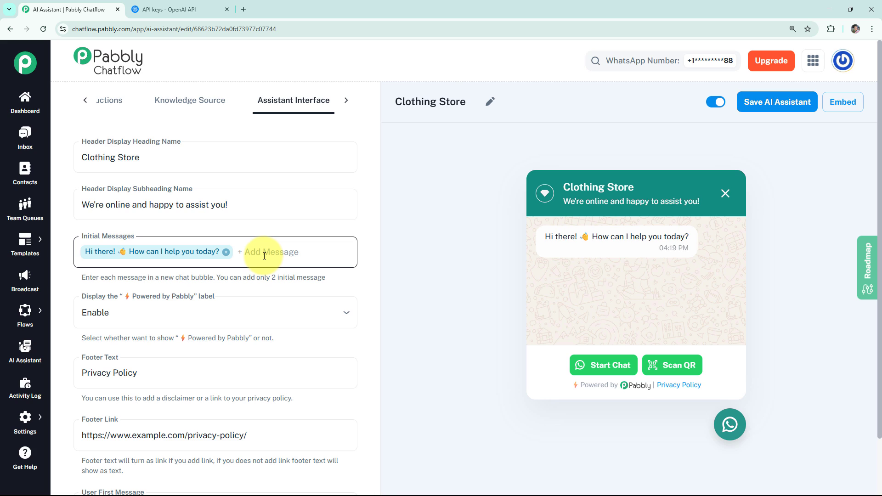
left_click(290, 253)
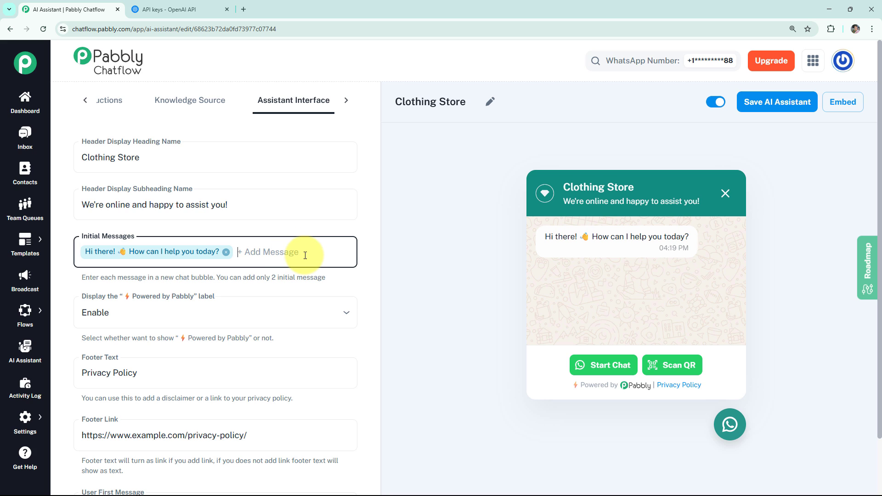
type("H")
type(", how can I a")
type("ssist you")
type(" today?")
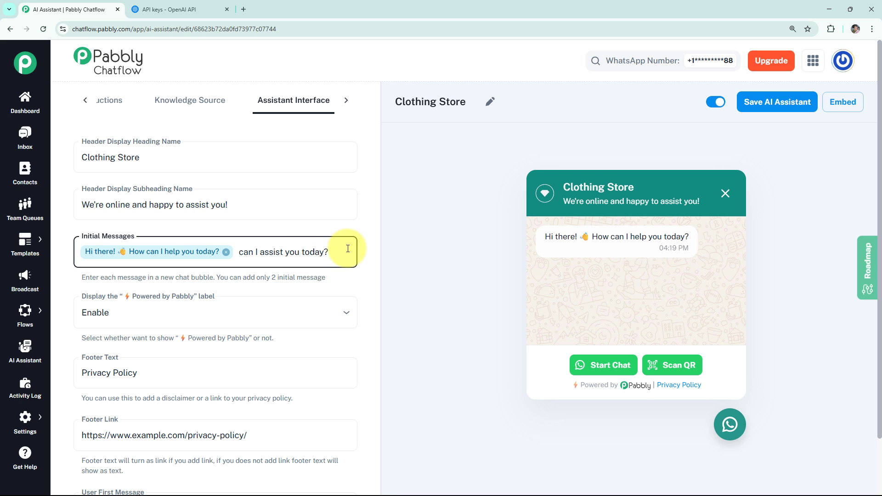
key("Return")
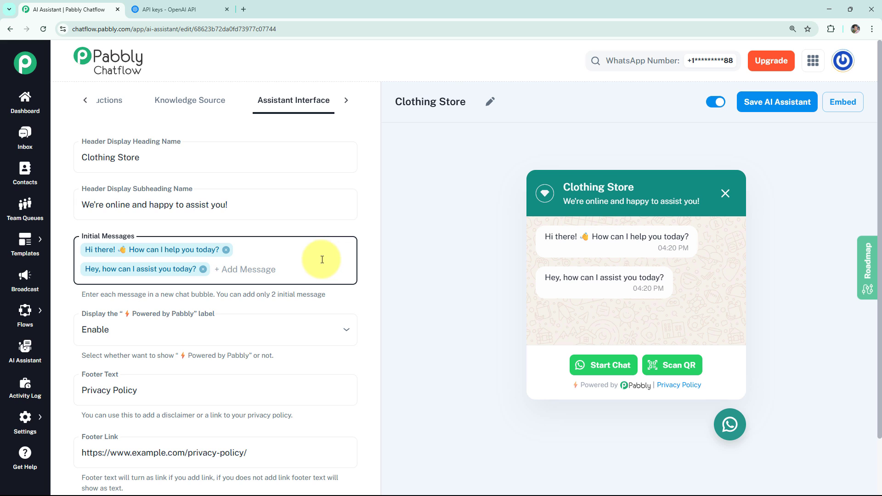
Check the second initial message in the chat preview and remove it from the initial messages
left_click_drag(547, 279, 674, 288)
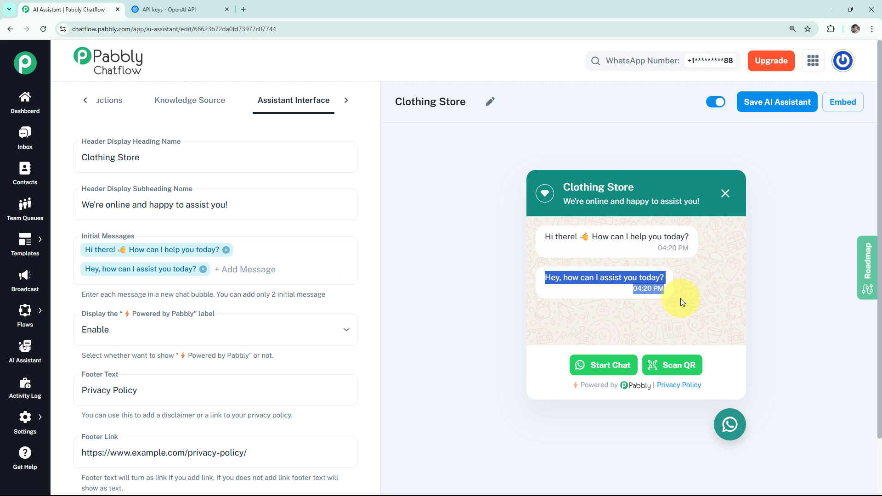
left_click(679, 299)
left_click(203, 269)
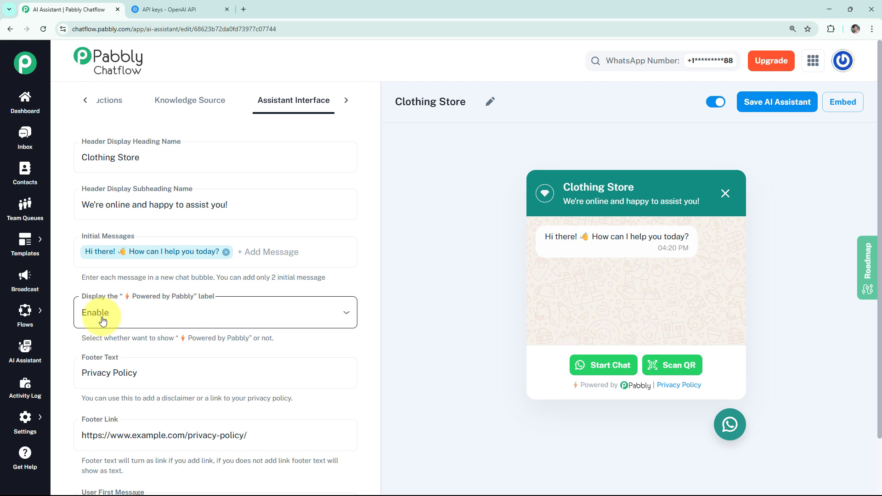
Disable the "Powered by Pabbly" label to preview the footer without it, and set it back to Enable
left_click(131, 312)
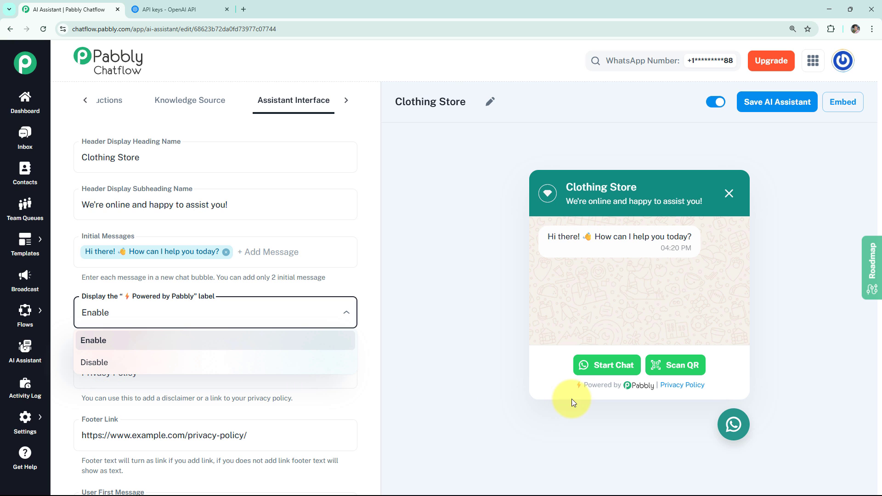
left_click(225, 340)
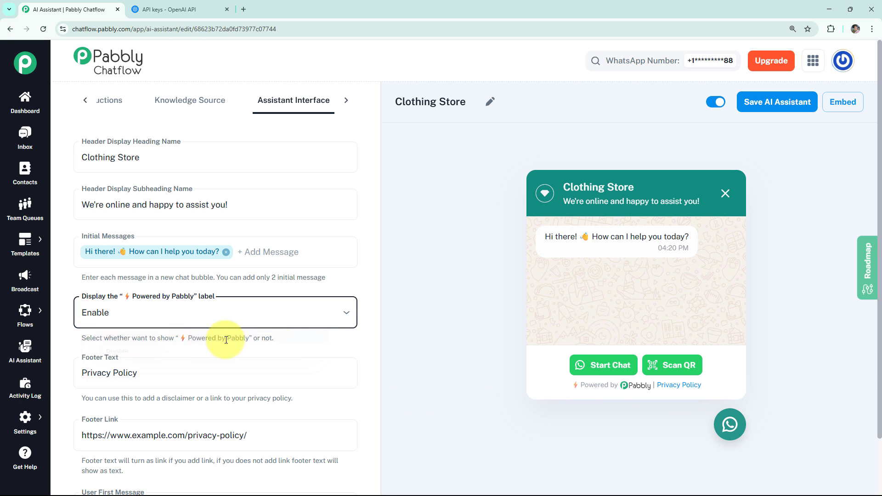
left_click(189, 318)
left_click(126, 358)
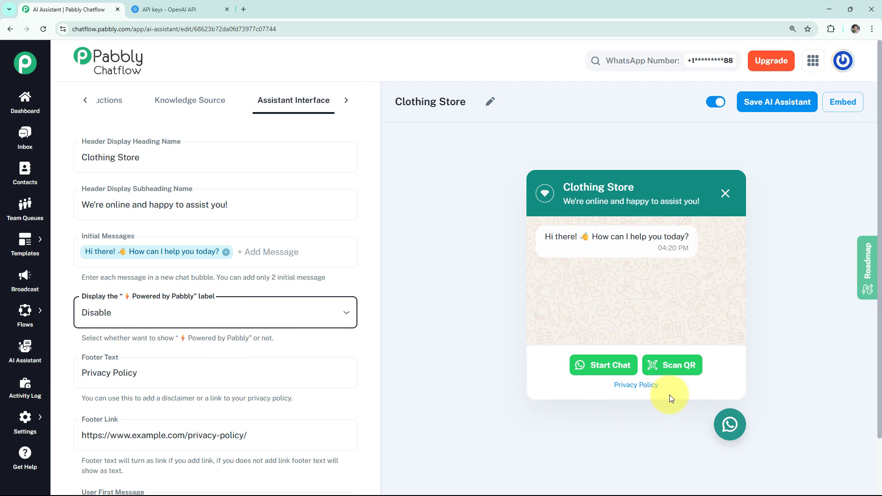
left_click(221, 312)
left_click(206, 340)
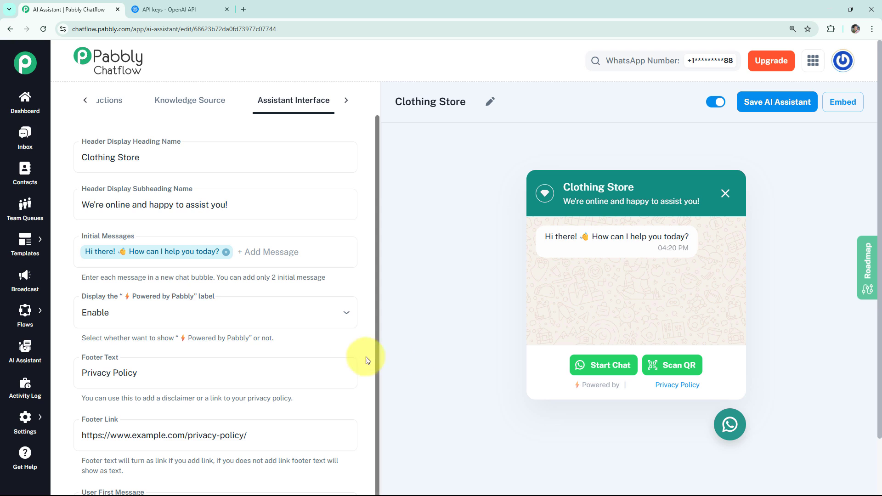
Clear the User First Message and re-enter it as "Hi I need help"
scroll(295, 354, "down", 3)
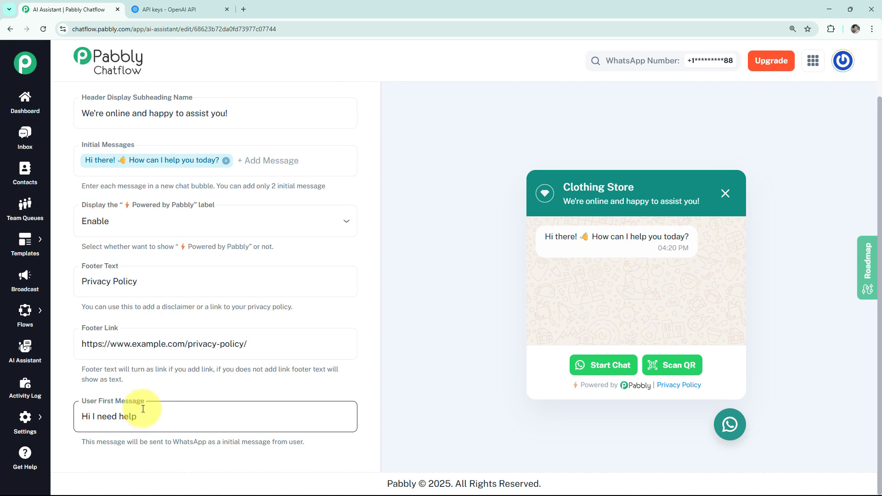
left_click(170, 417)
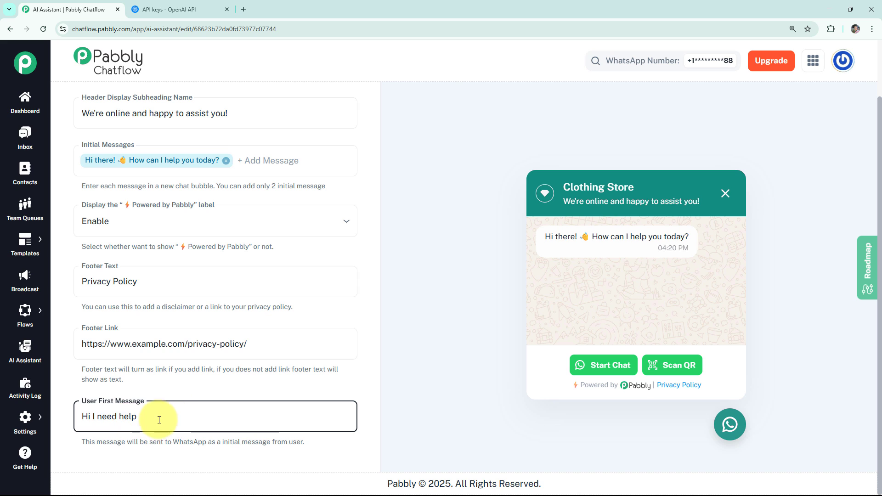
left_click_drag(162, 417, 63, 419)
key("BackSpace")
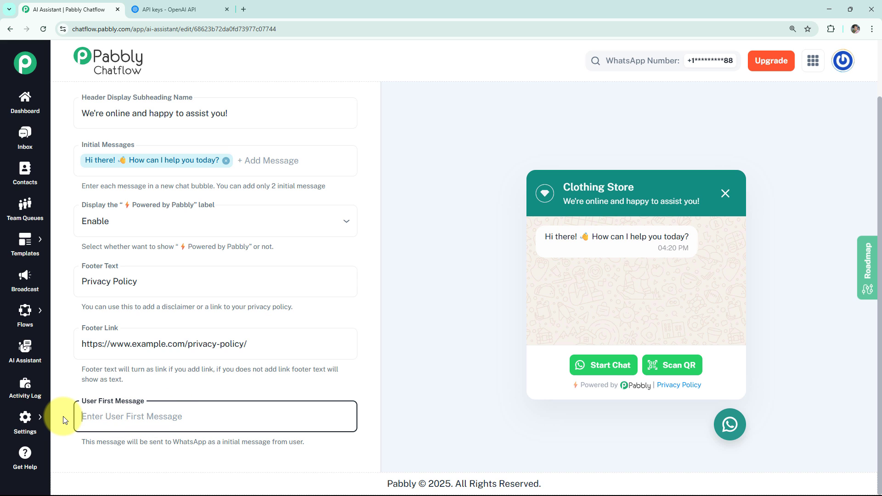
type("Hell")
key("BackSpace")
key("BackSpace")
key("BackSpace")
type("i ")
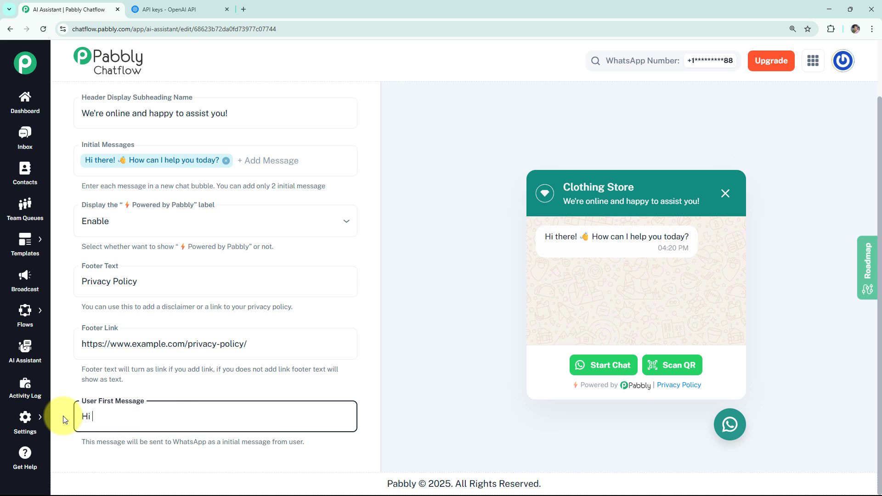
type("I need help")
Open the assistant's Styling settings
scroll(345, 275, "up", 2)
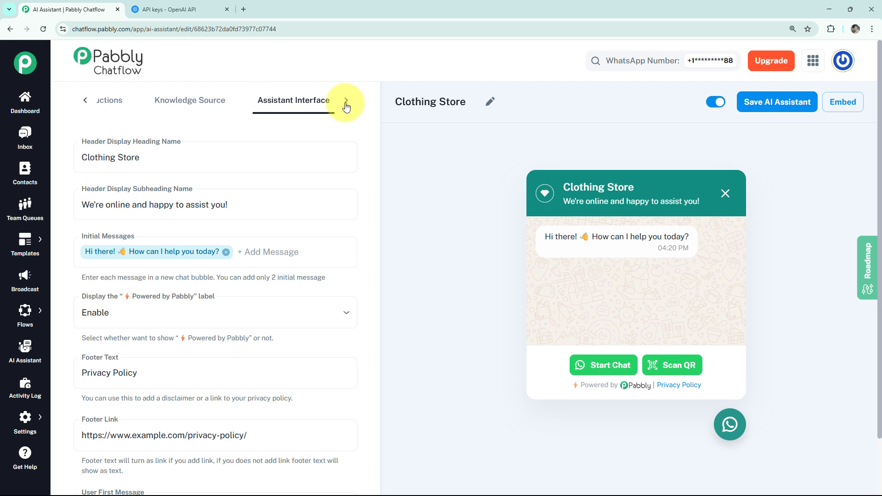
left_click(346, 100)
left_click(307, 101)
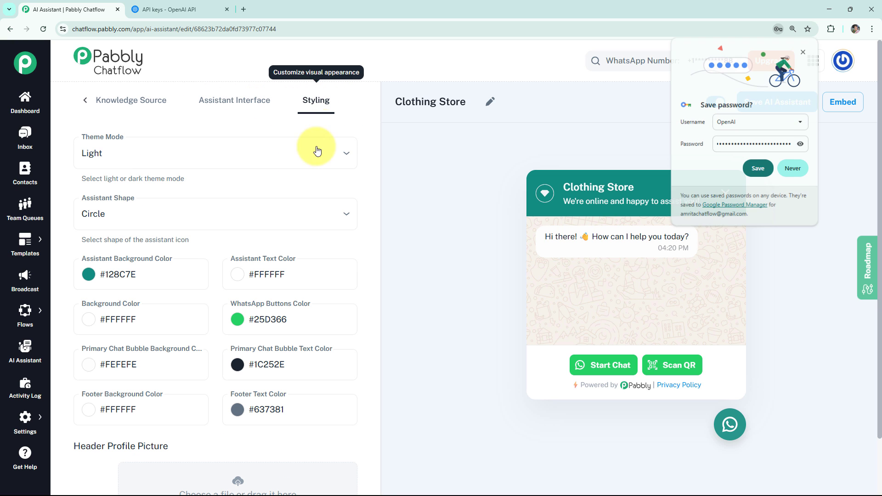
Try the Dark option for the assistant's Theme Mode to preview it in the chat widget
left_click(147, 161)
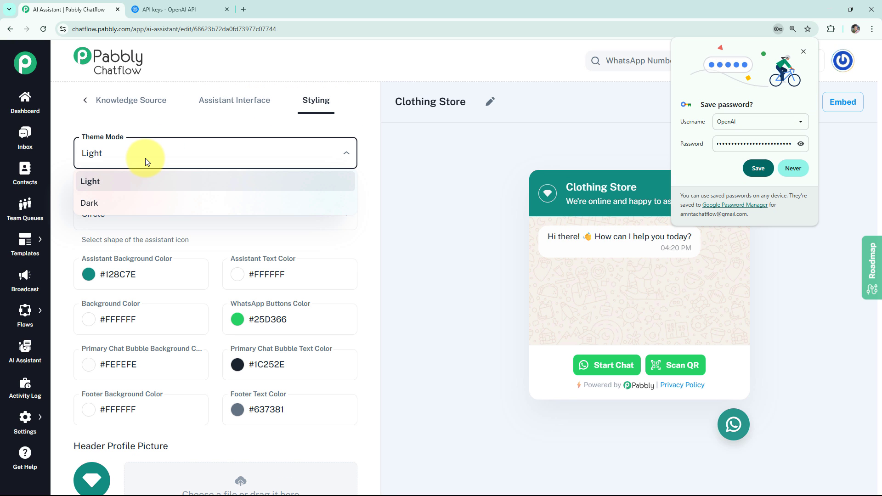
left_click(118, 201)
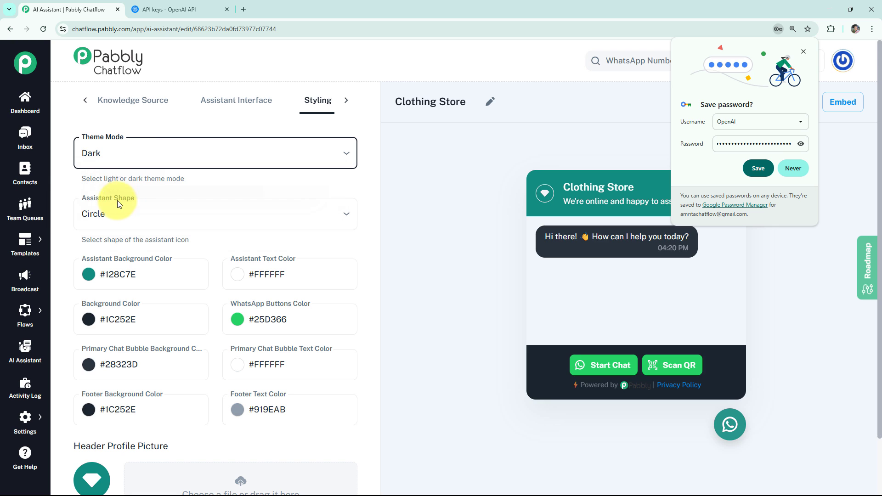
Examine the Assistant Shape options, the color settings and the picture upload areas in the assistant's styling
left_click(139, 218)
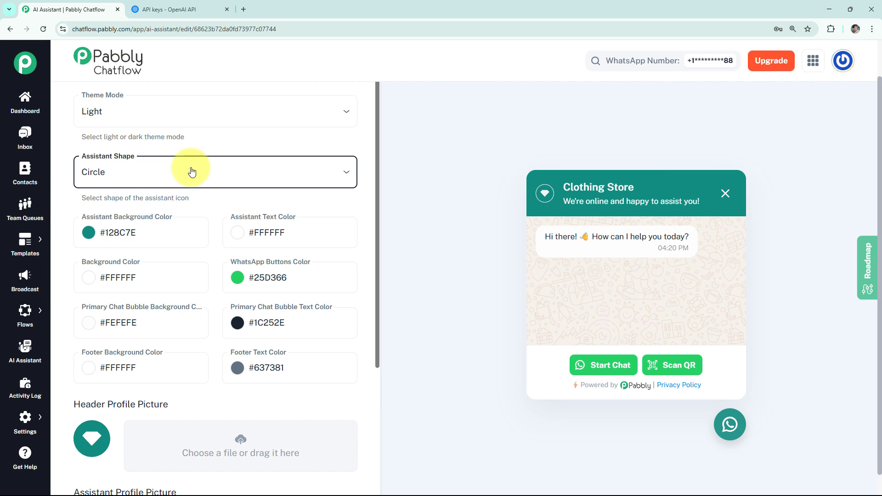
left_click(191, 172)
left_click(374, 223)
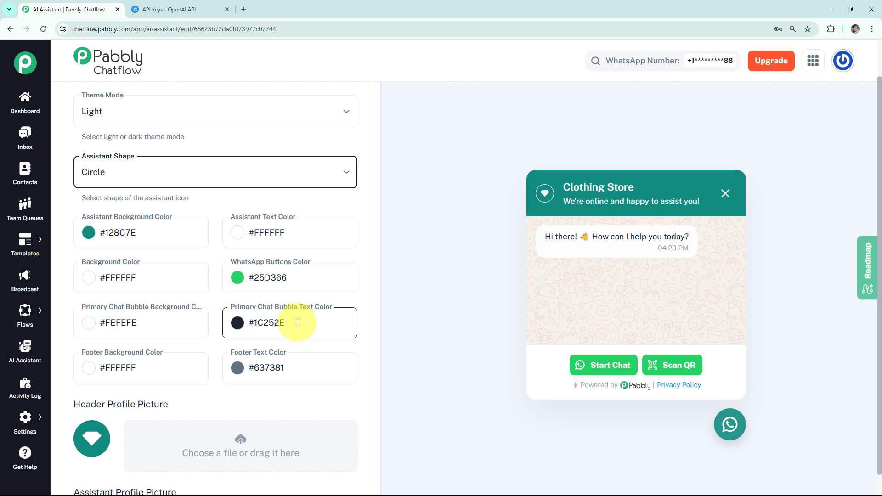
scroll(299, 340, "down", 2)
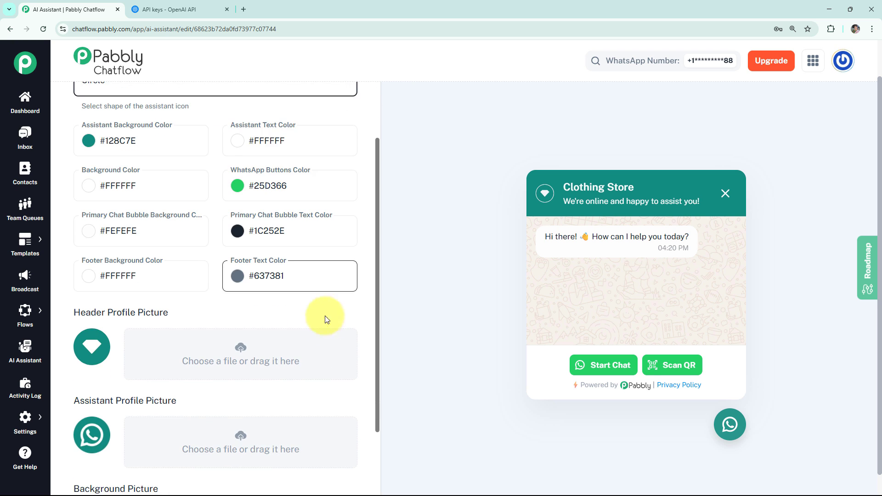
scroll(315, 306, "down", 2)
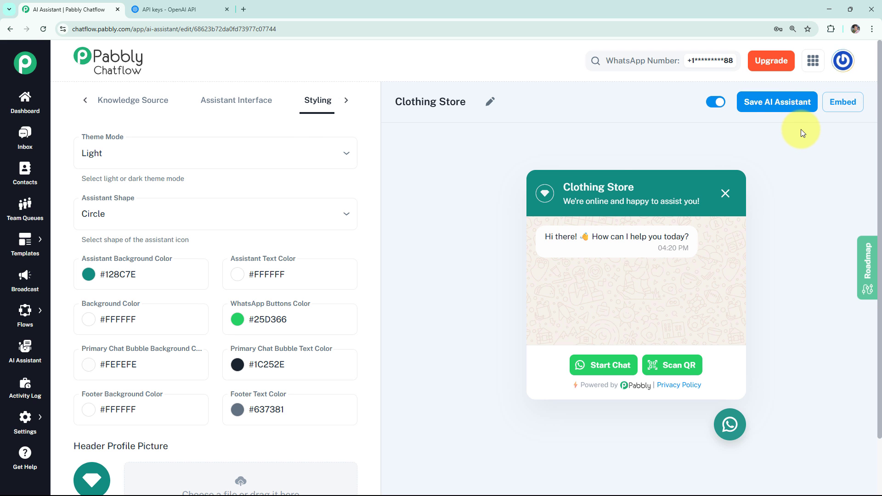
View the embed script for the Clothing Store assistant and close the embedding dialog
left_click(842, 104)
left_click(818, 131)
left_click(842, 104)
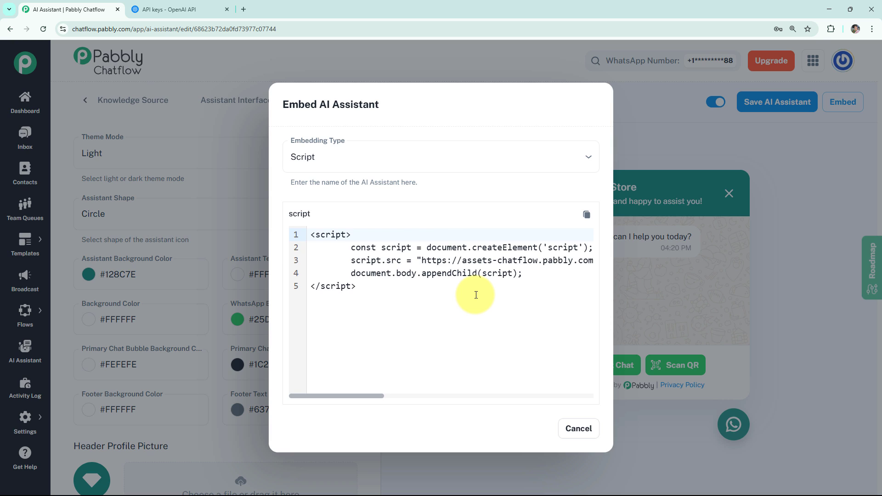
key("Escape")
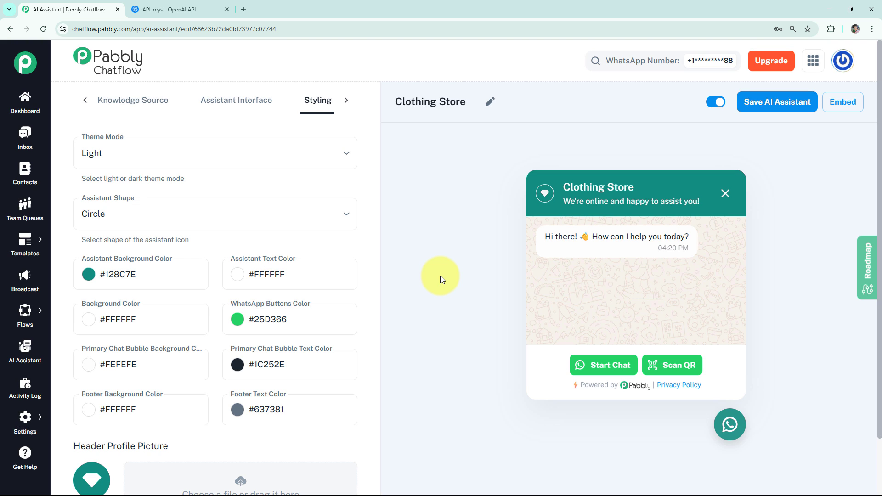